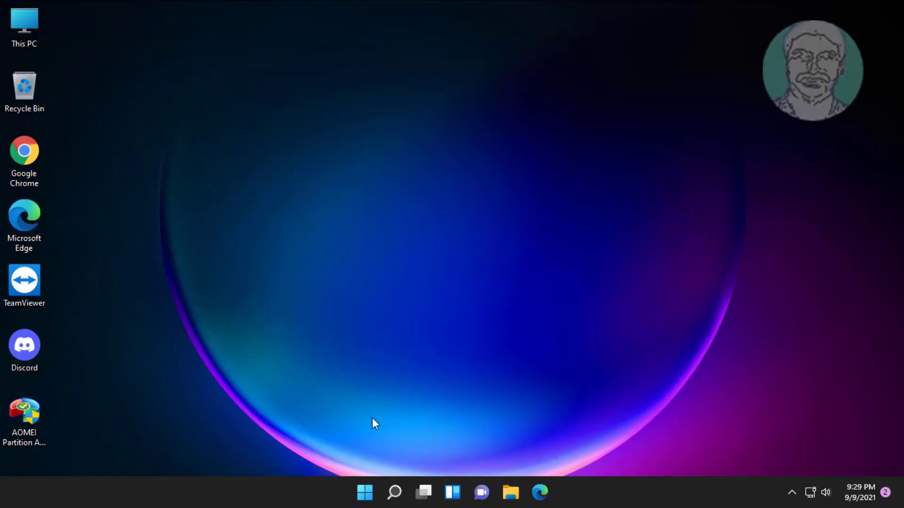
Step: Open Settings, go to Network & internet > Advanced network settings, and scroll to Related settings
click(366, 502)
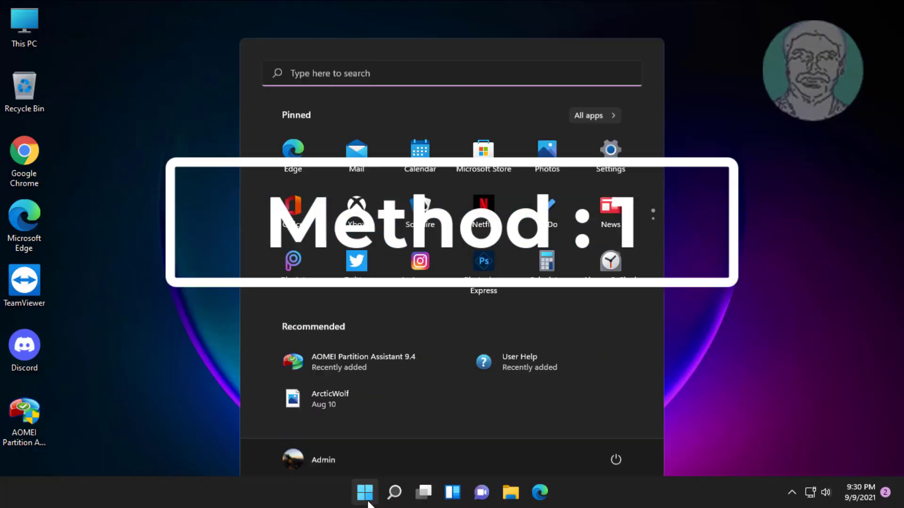
click(608, 146)
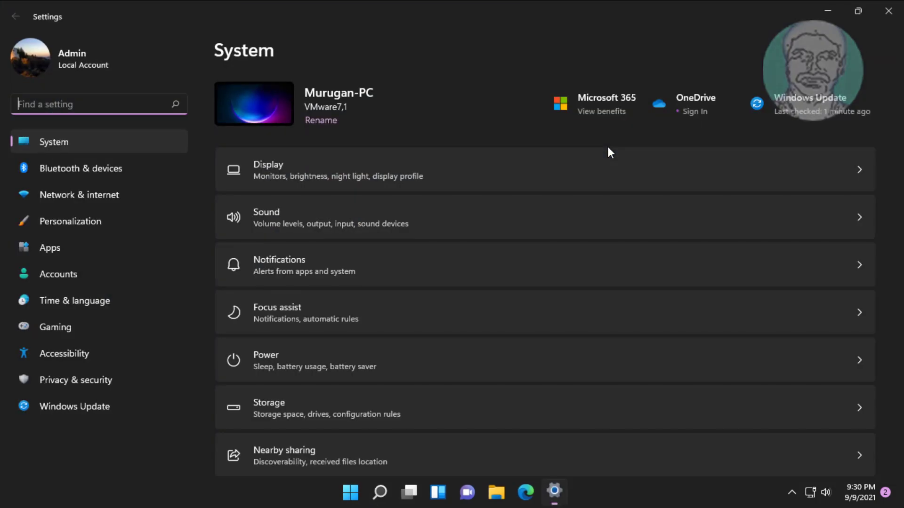
click(95, 193)
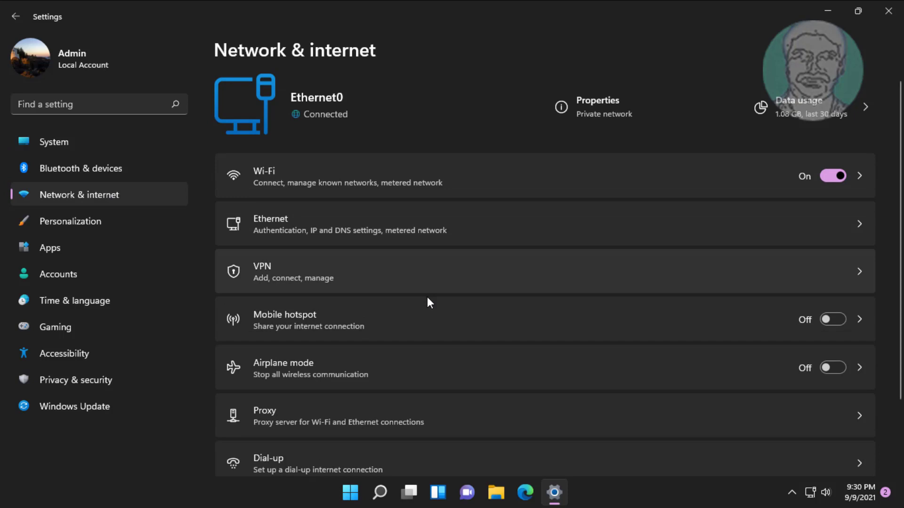
scroll(428, 301, down, 2)
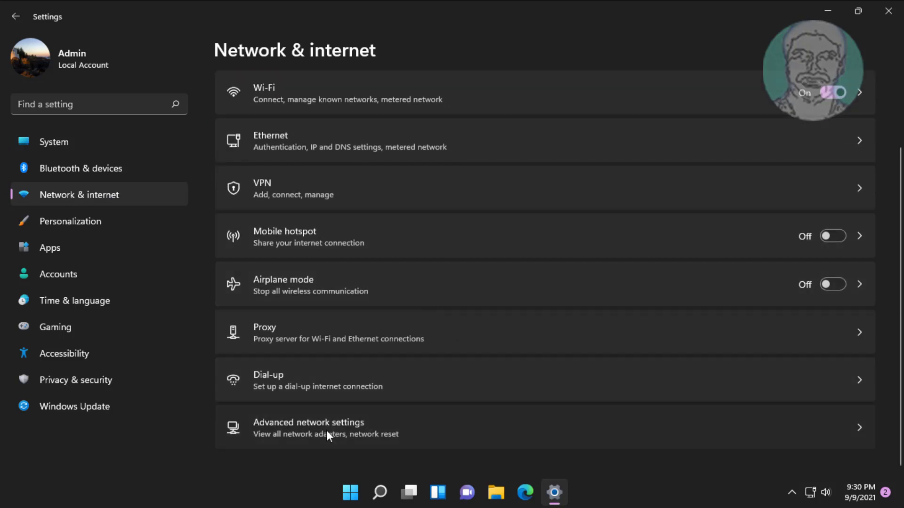
click(328, 435)
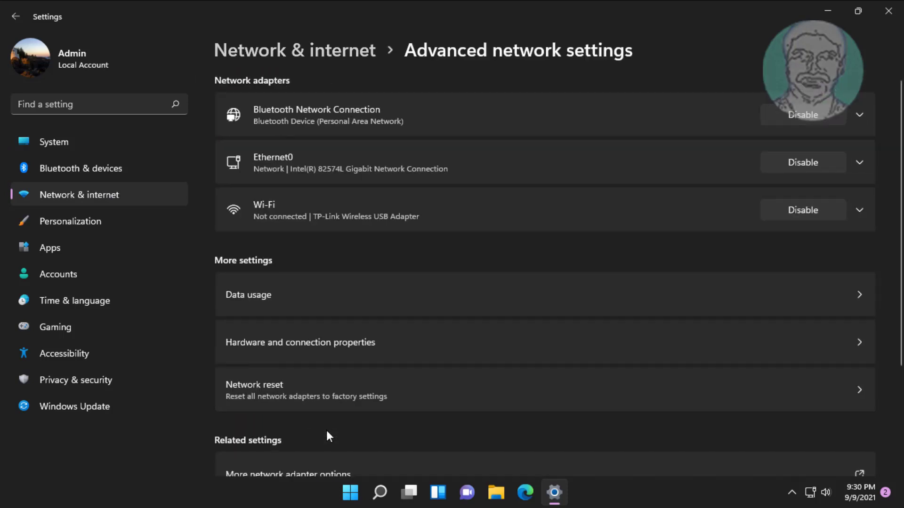
scroll(326, 430, down, 3)
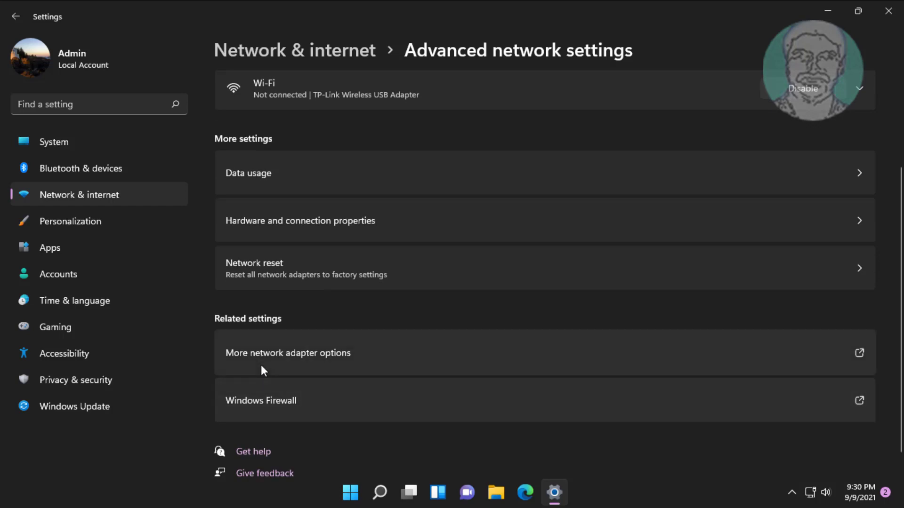
Step: Set the Wi-Fi adapter's IPv4 to obtain IP and DNS addresses automatically, then close Network Connections
click(300, 355)
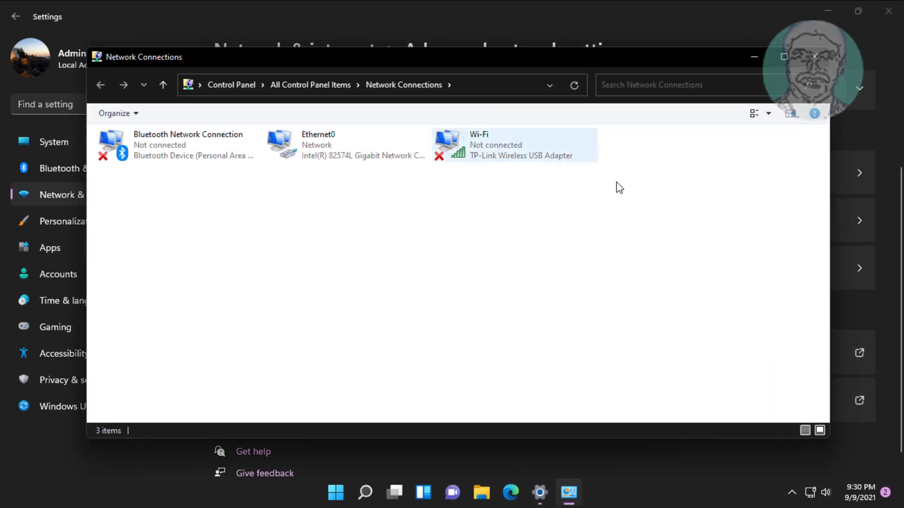
click(509, 159)
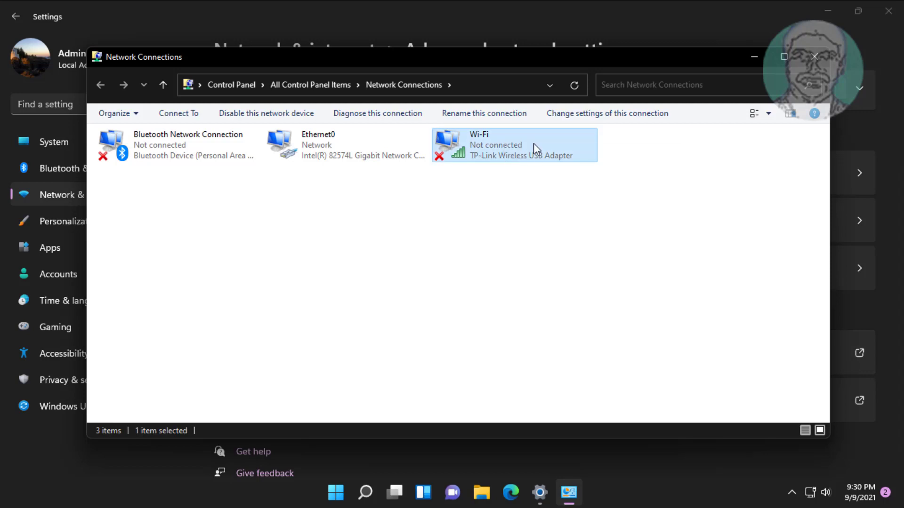
right_click(532, 144)
click(570, 284)
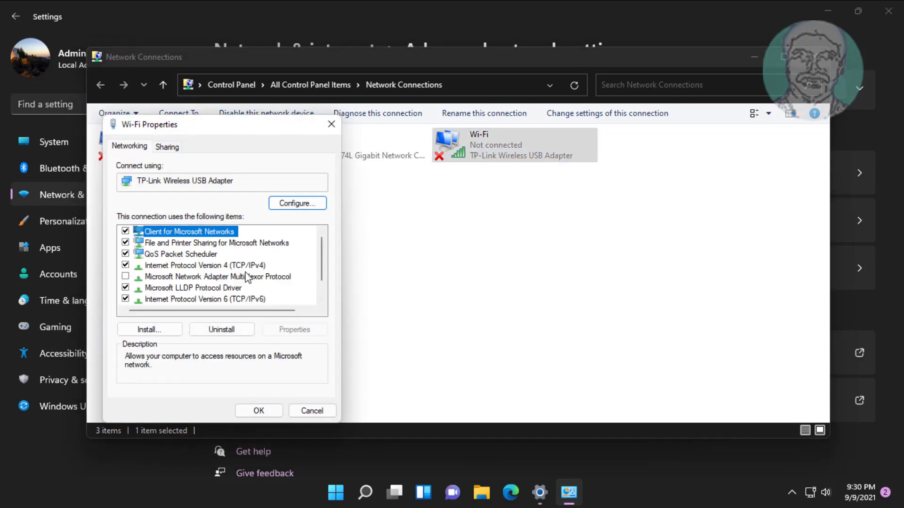
click(245, 266)
click(294, 330)
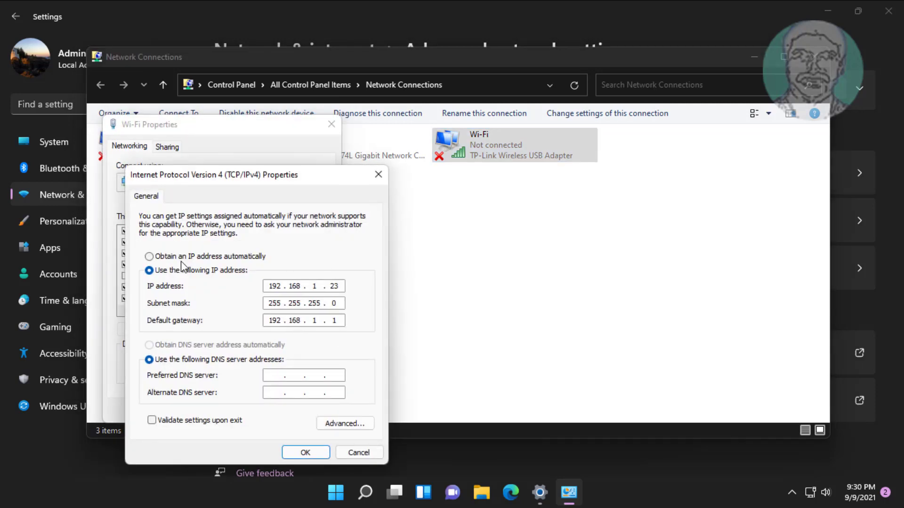
click(158, 259)
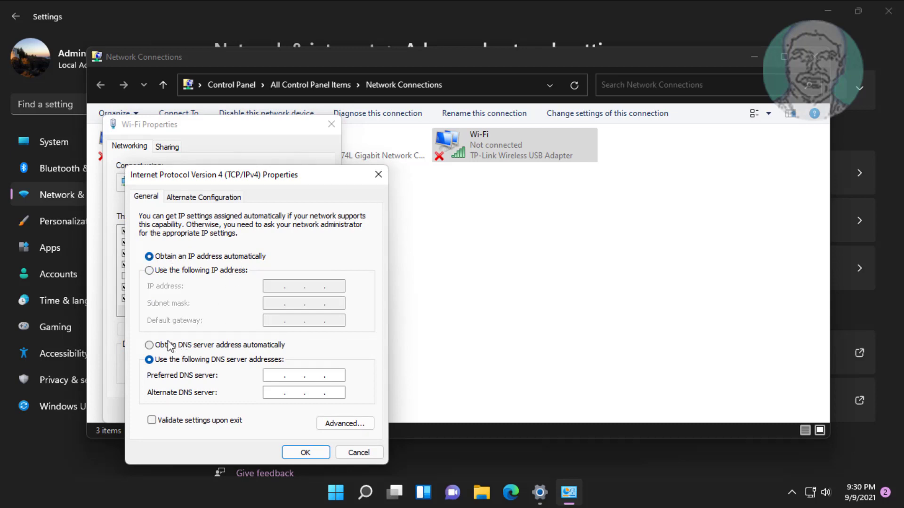
click(149, 346)
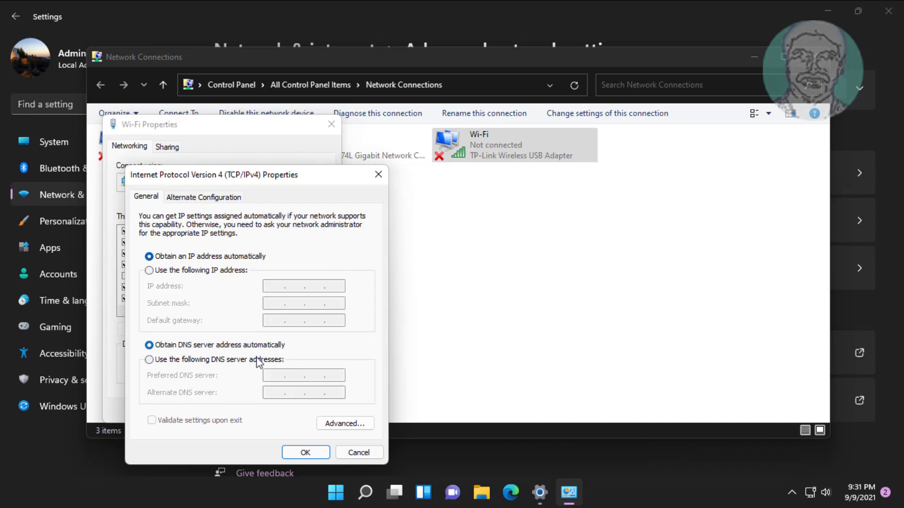
click(314, 454)
click(254, 411)
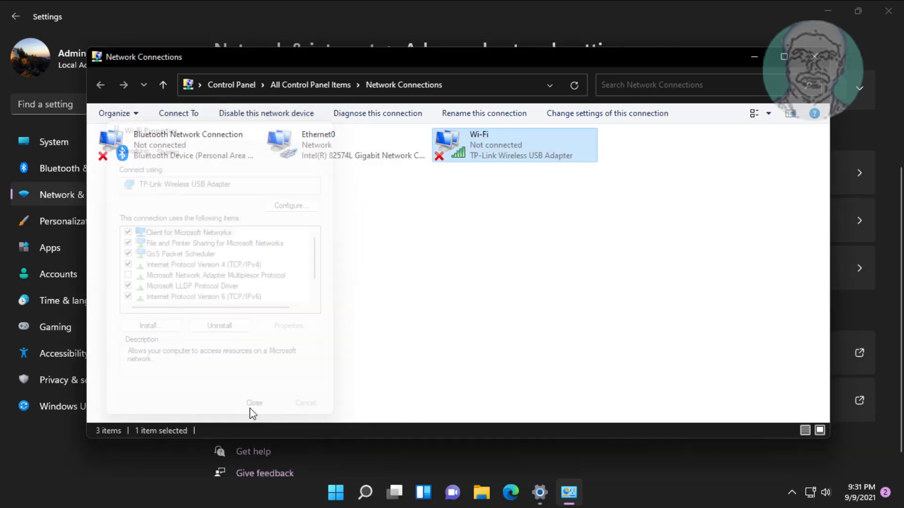
click(815, 53)
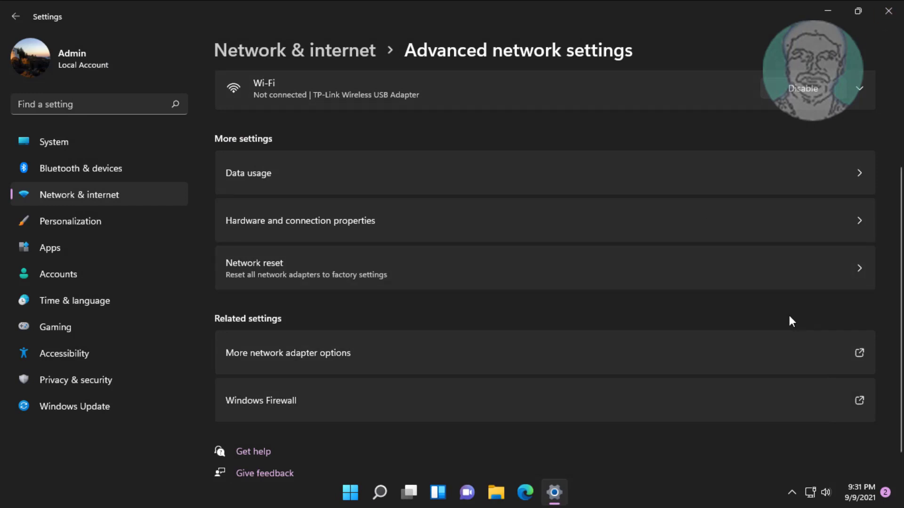
Step: Close Settings and join the secured Wi-Fi network from Quick Settings by entering its security key
click(888, 10)
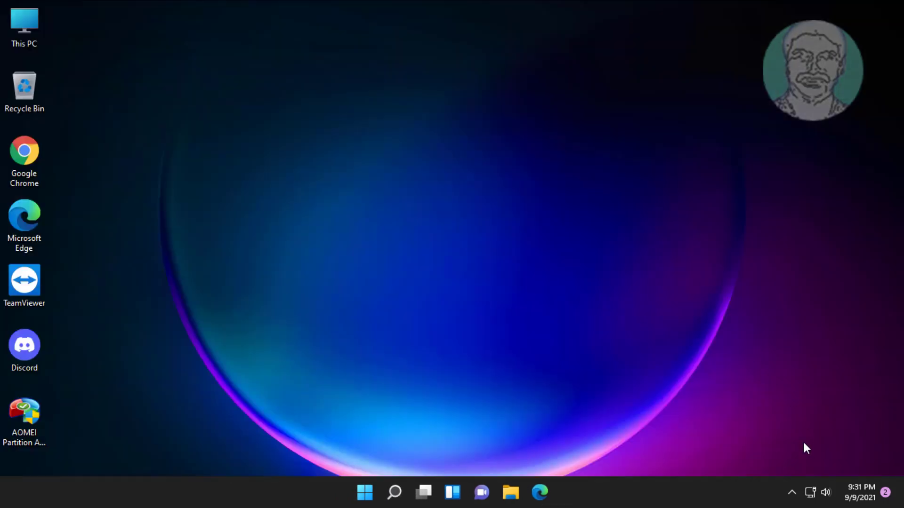
click(818, 492)
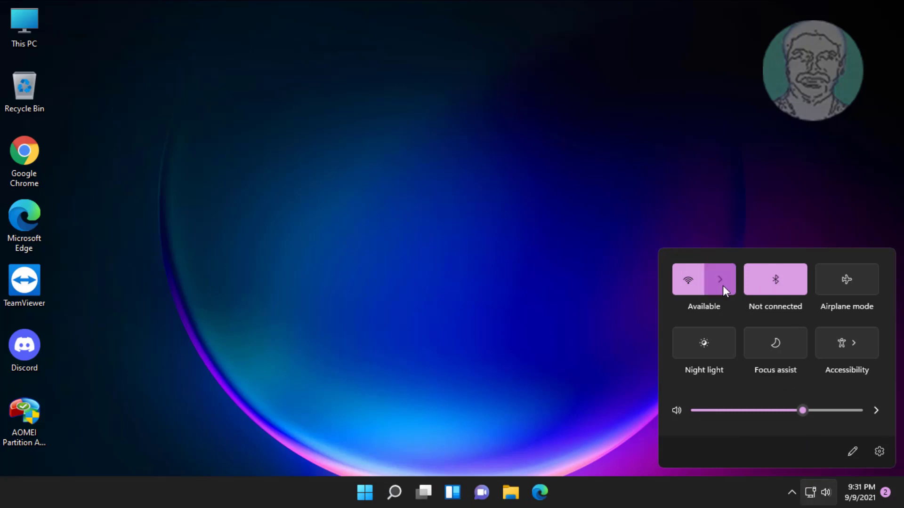
click(721, 284)
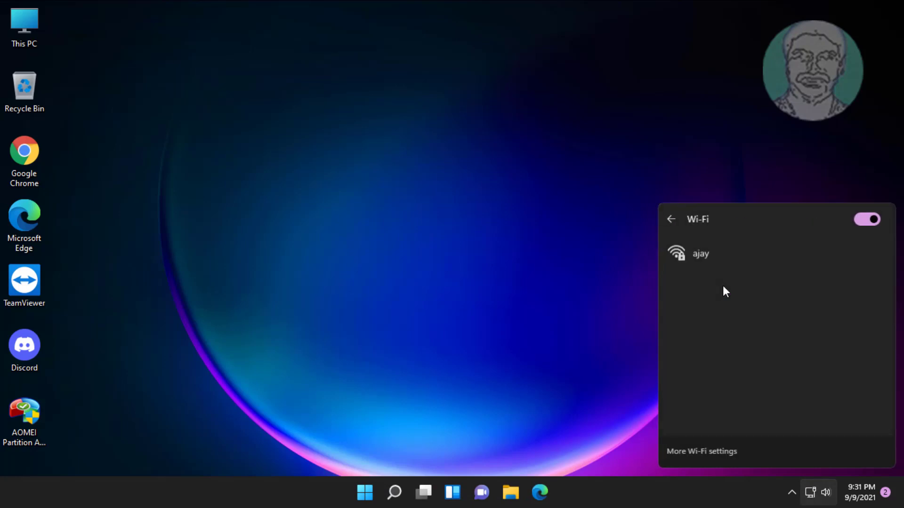
click(690, 271)
click(836, 310)
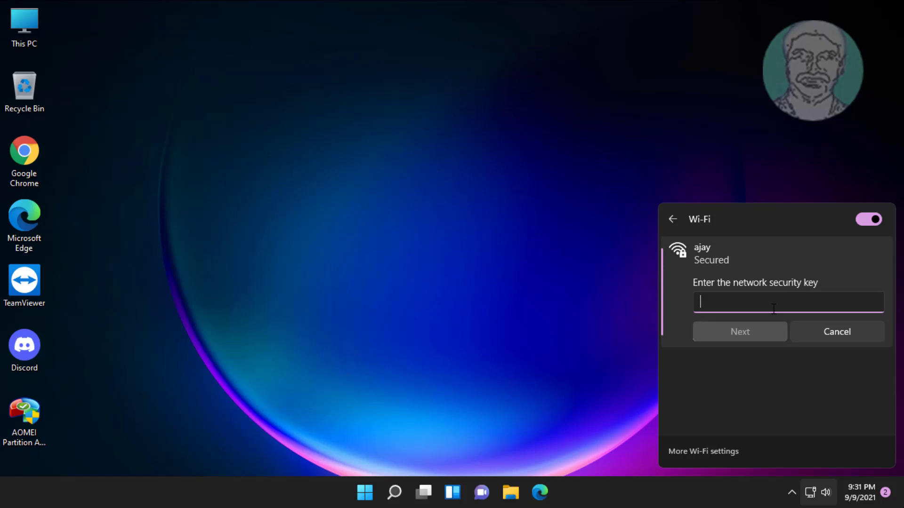
text(•••••••••••)
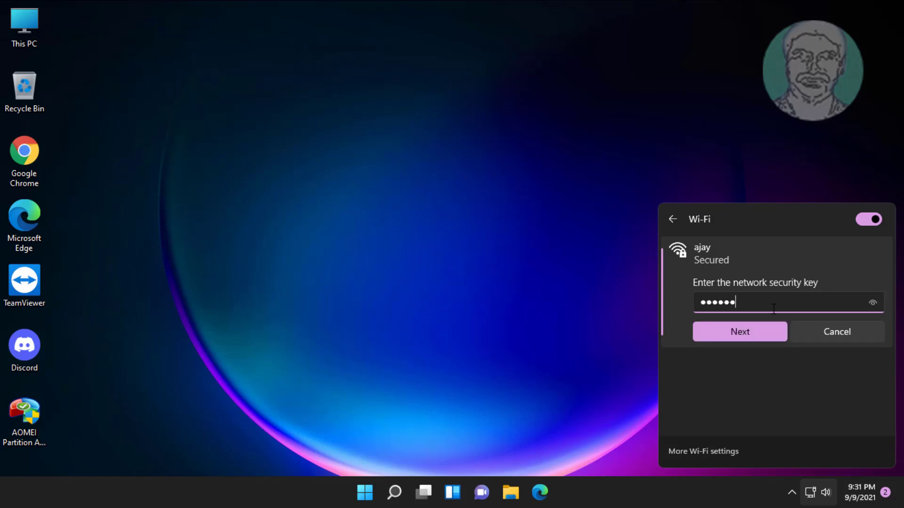
key(Return)
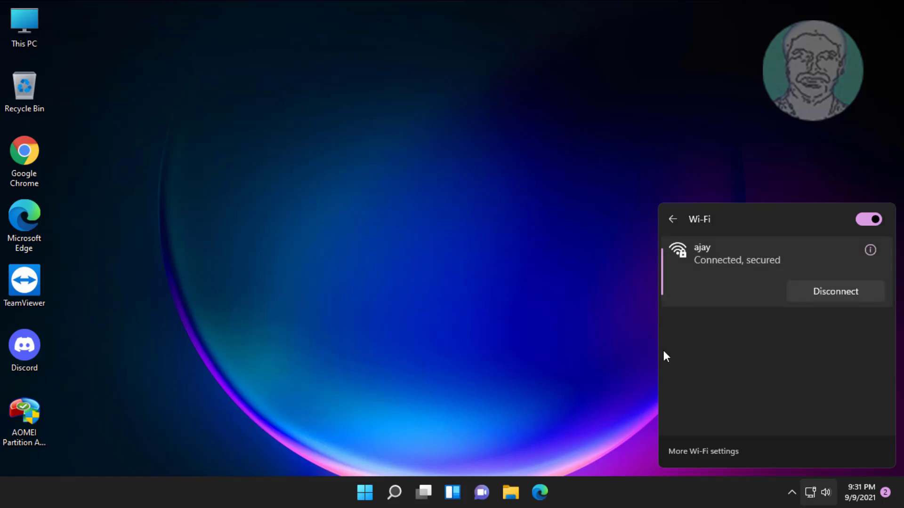
Step: Forget the saved secured Wi-Fi network from the Quick Settings network list
click(639, 351)
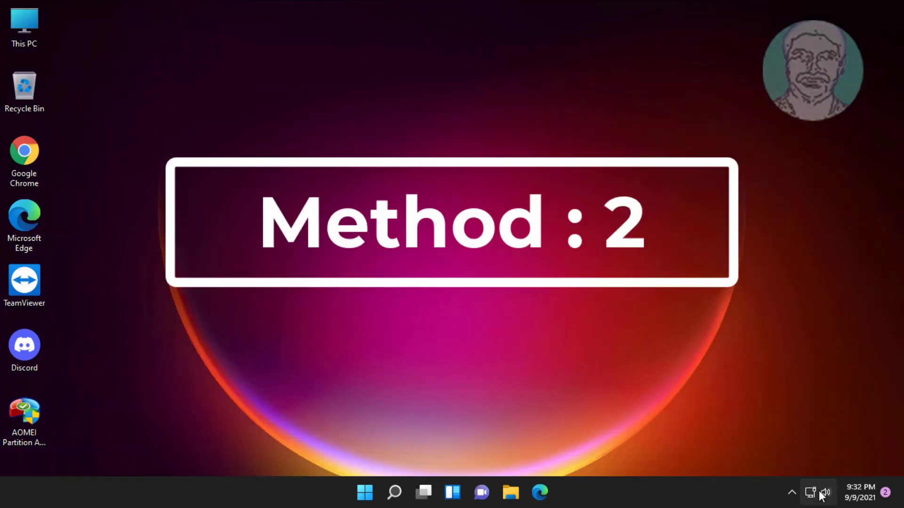
click(820, 493)
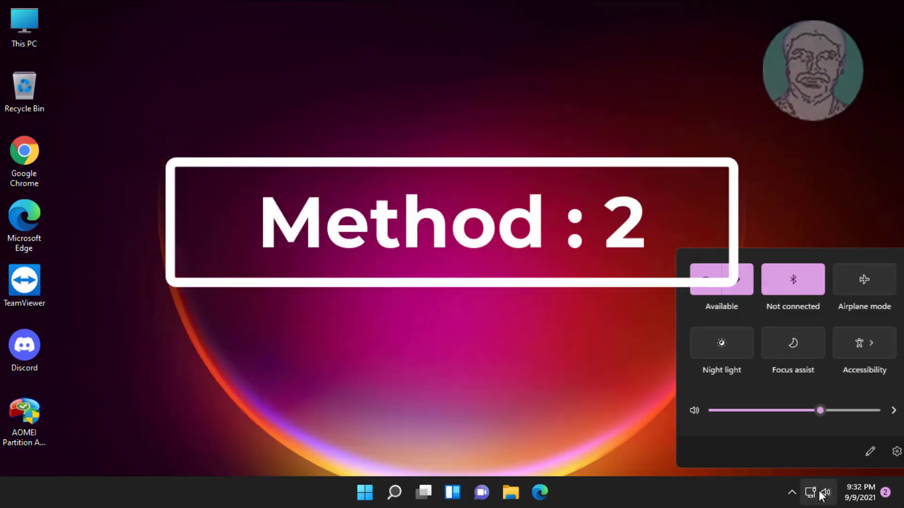
click(723, 283)
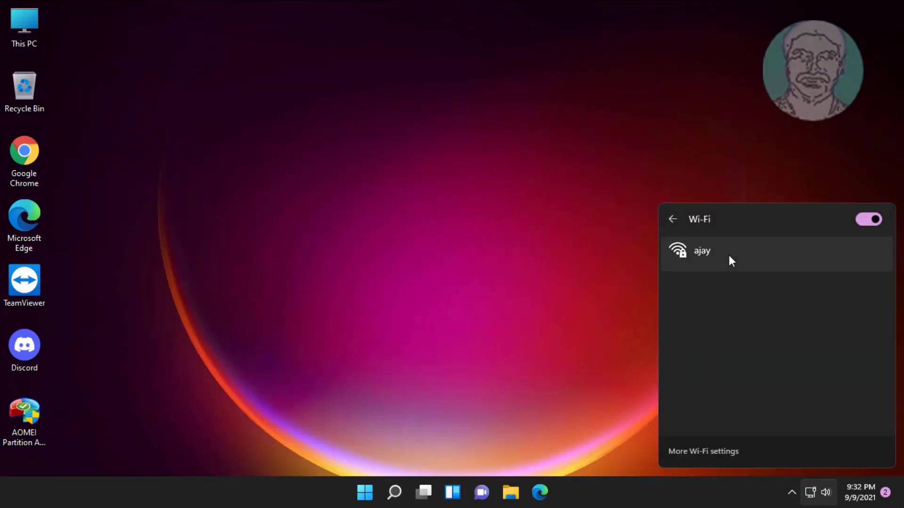
click(728, 261)
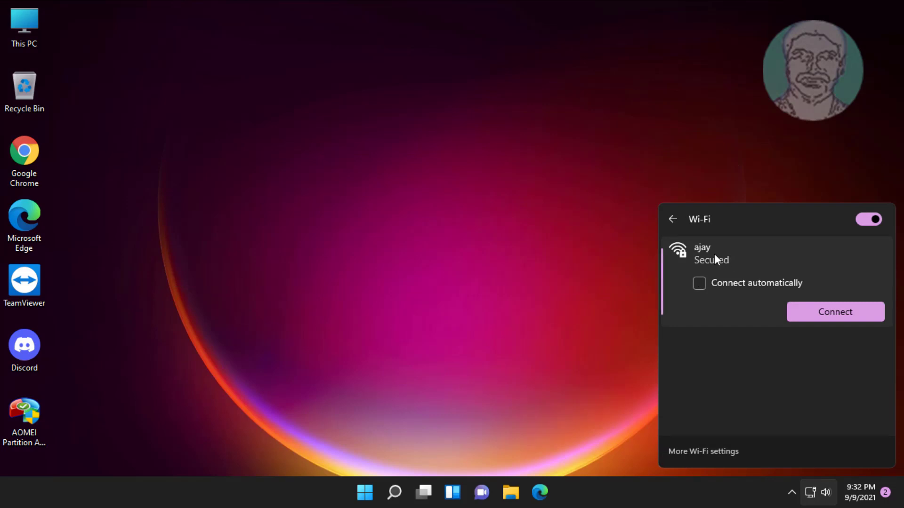
right_click(702, 247)
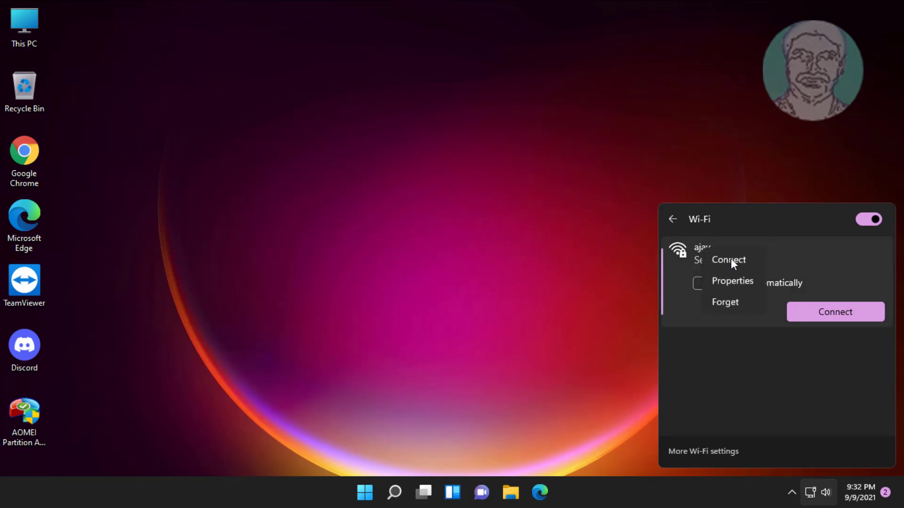
click(725, 302)
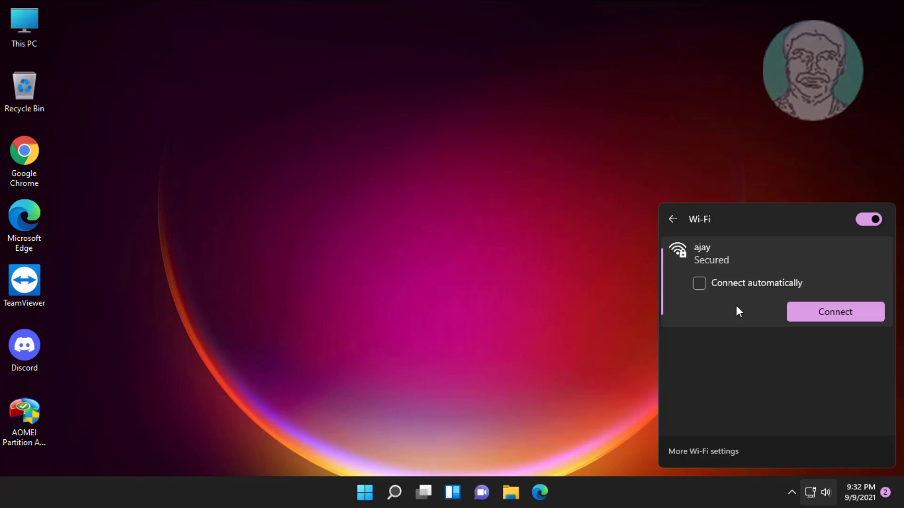
Step: Reconnect to the network without auto-connect using its security key, then dismiss the panel
click(713, 256)
click(724, 284)
click(827, 307)
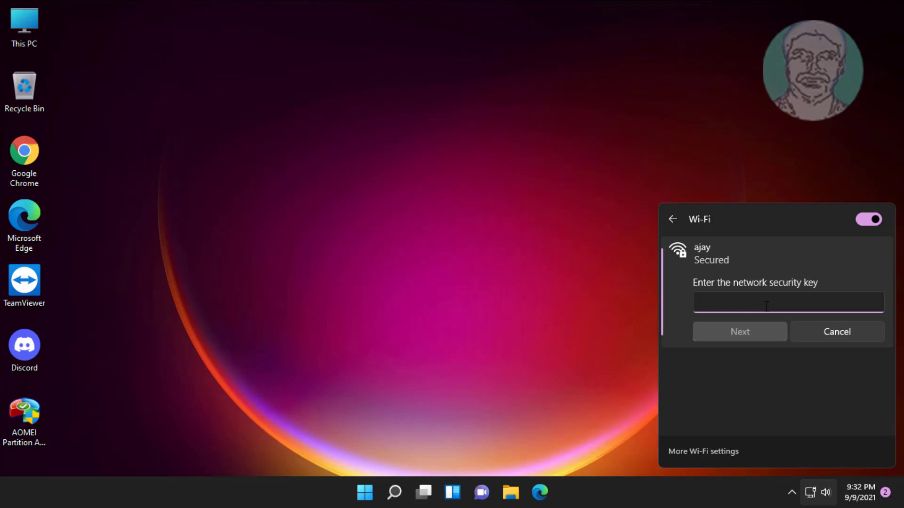
text(*****)
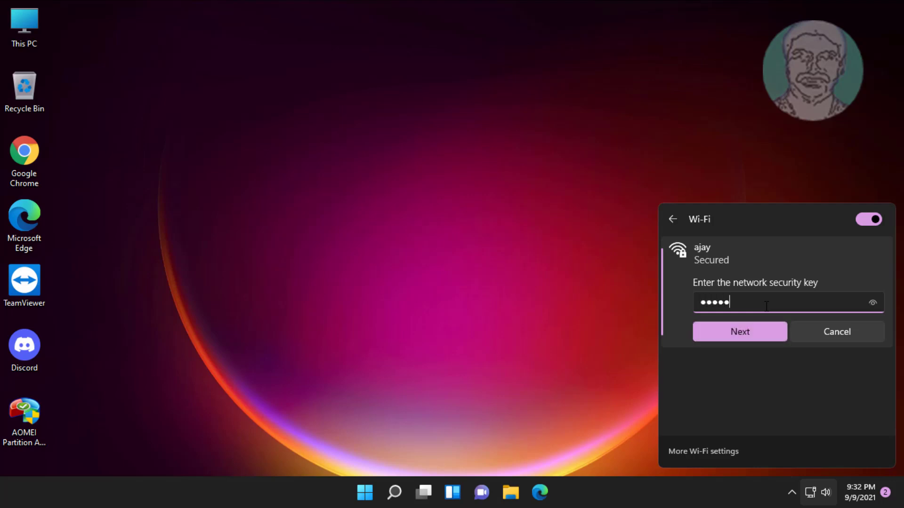
text(*****)
key(Return)
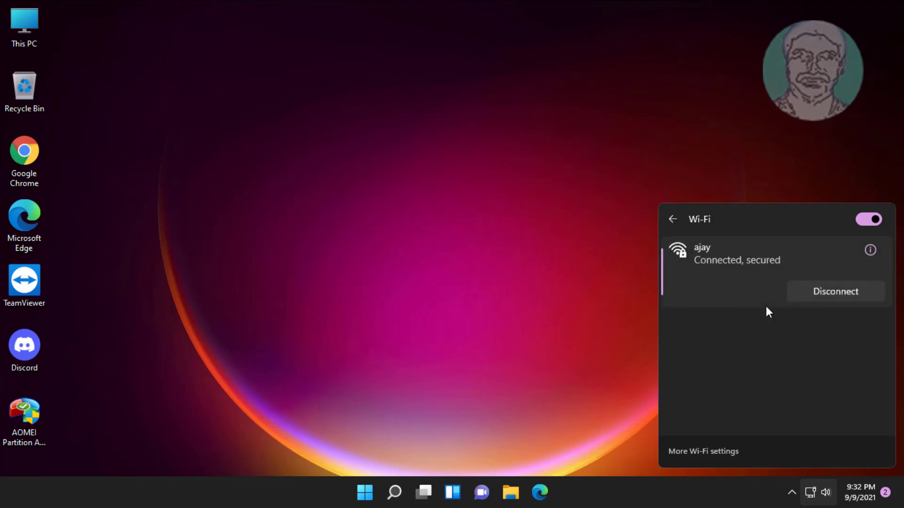
click(584, 250)
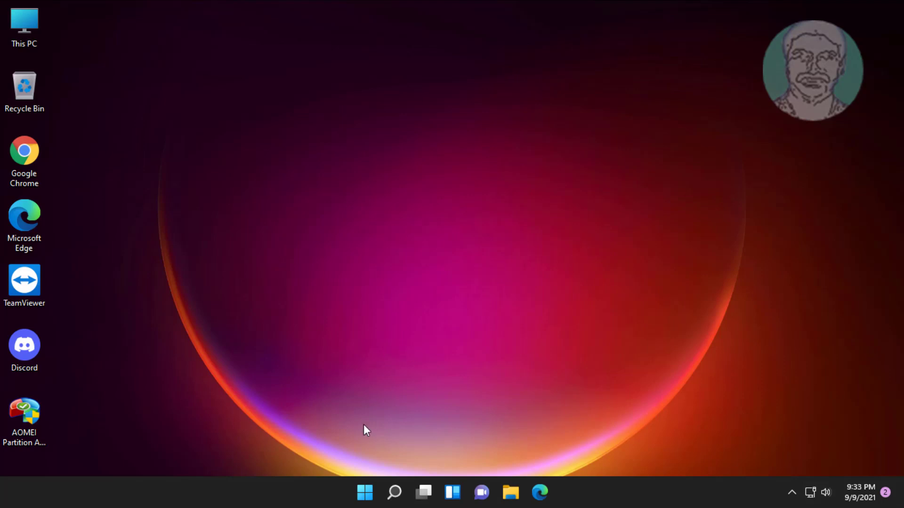
Step: Reopen Settings from Start and navigate to Network & internet > Advanced network settings
click(365, 492)
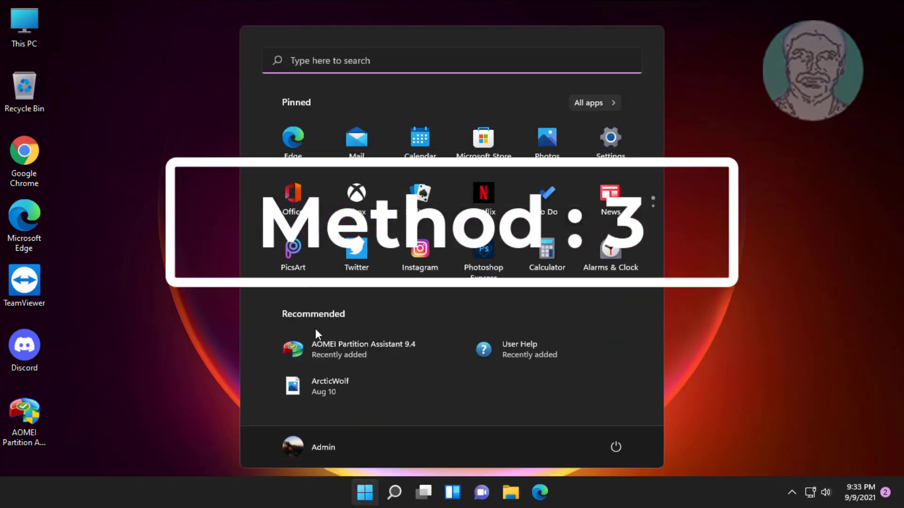
click(609, 136)
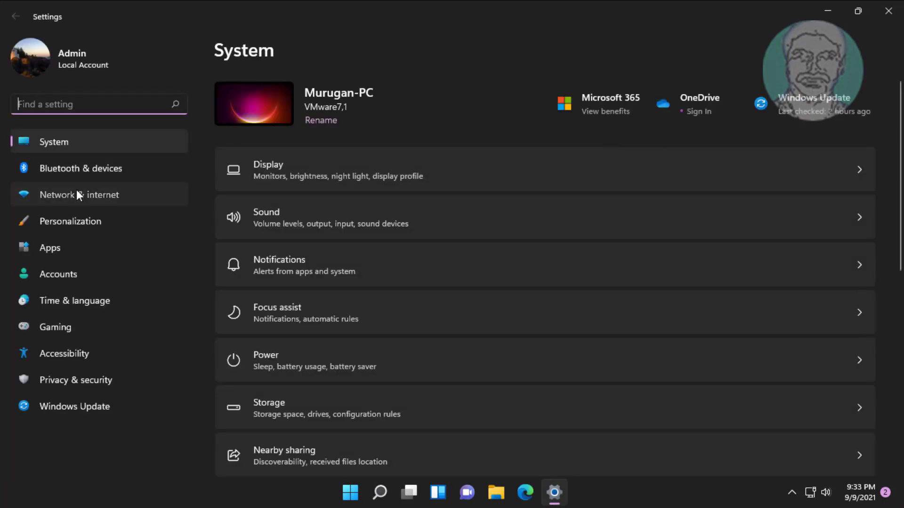
click(78, 195)
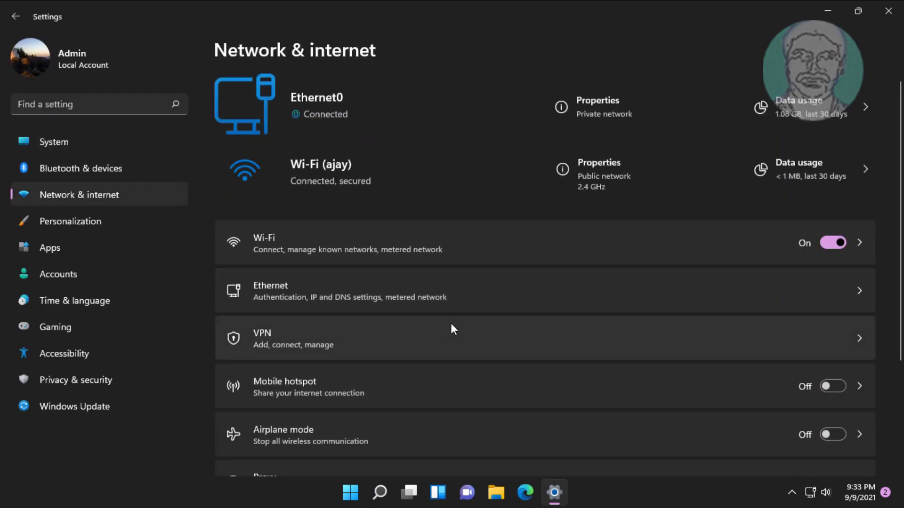
scroll(450, 325, down, 3)
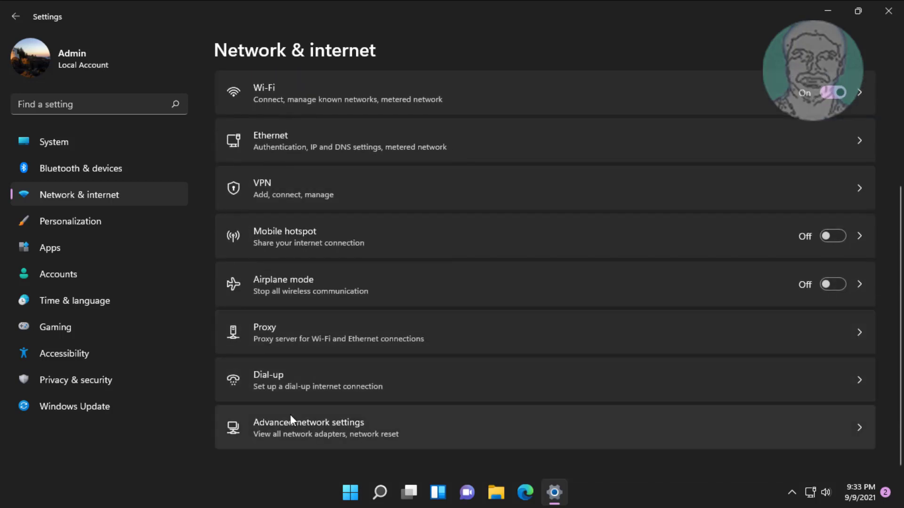
click(384, 430)
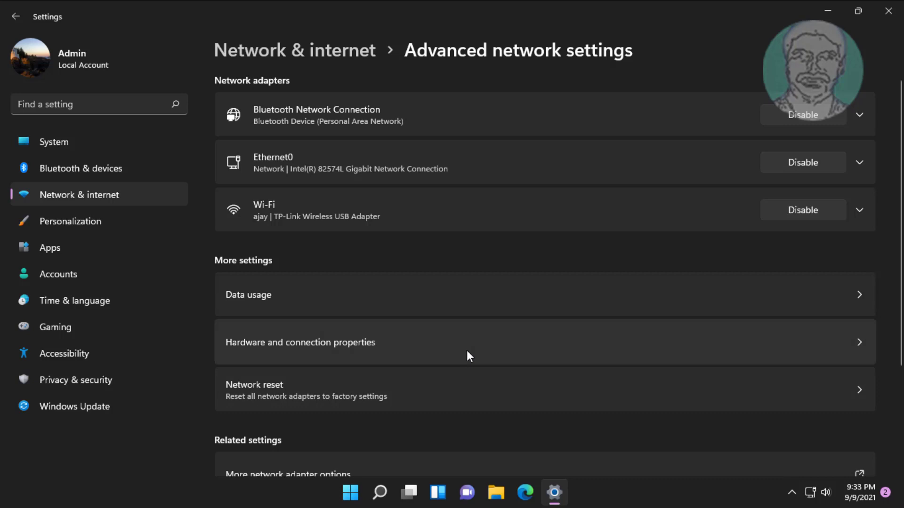
Step: Run Network reset with Reset now, confirm Yes, and close the sign-out notice to restart
click(366, 394)
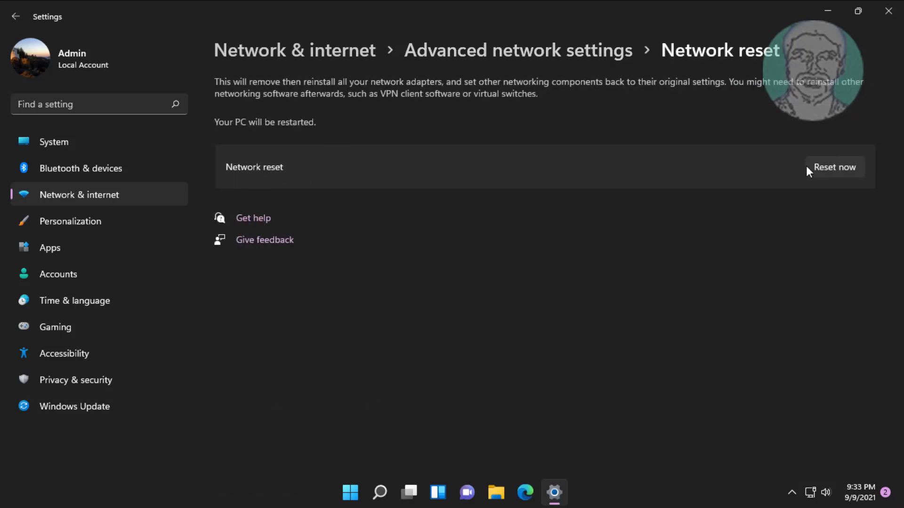
click(851, 168)
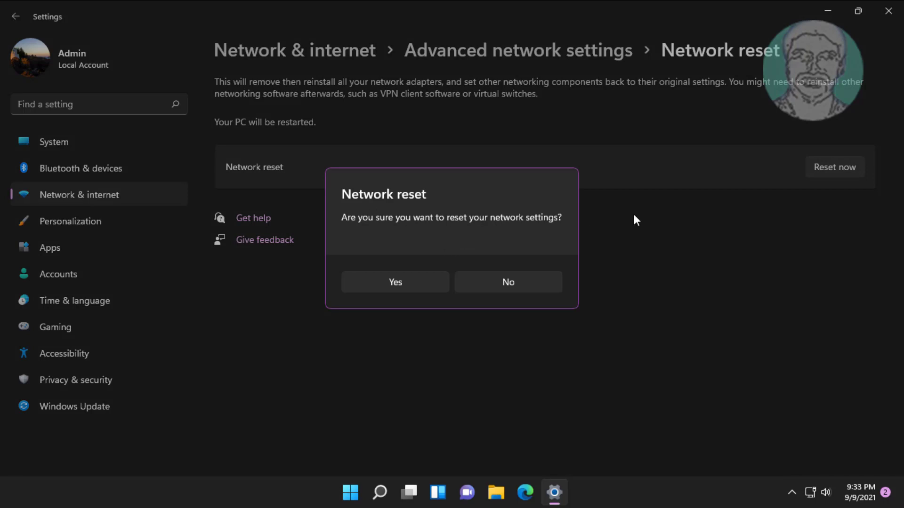
click(403, 281)
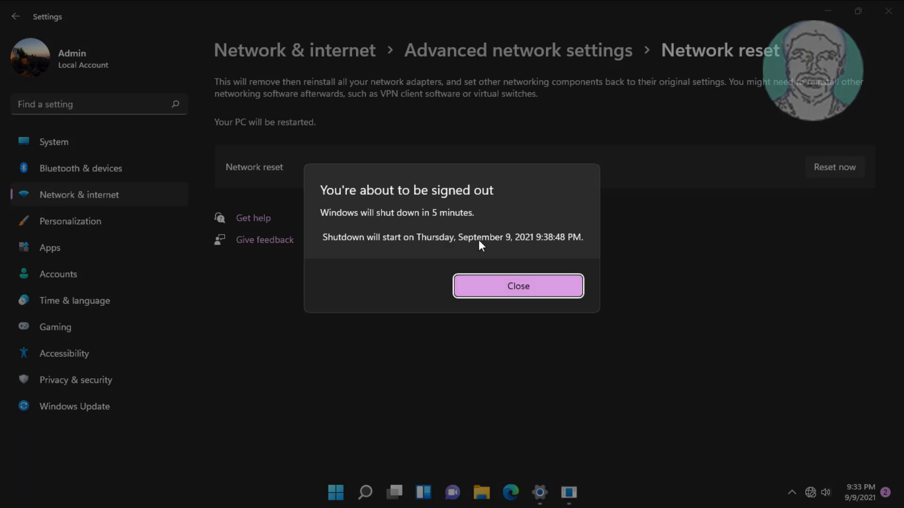
click(567, 283)
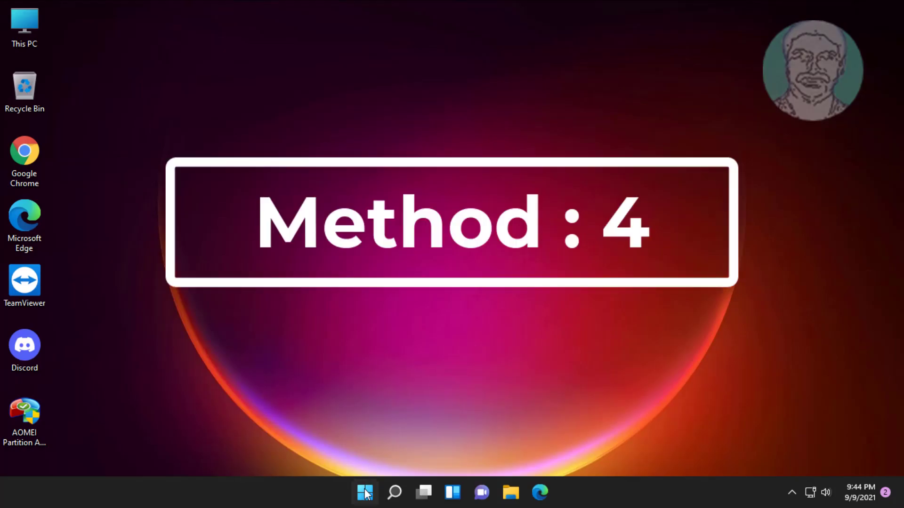
Step: Reopen Settings from Start and return to Network & internet > Advanced network settings
click(366, 493)
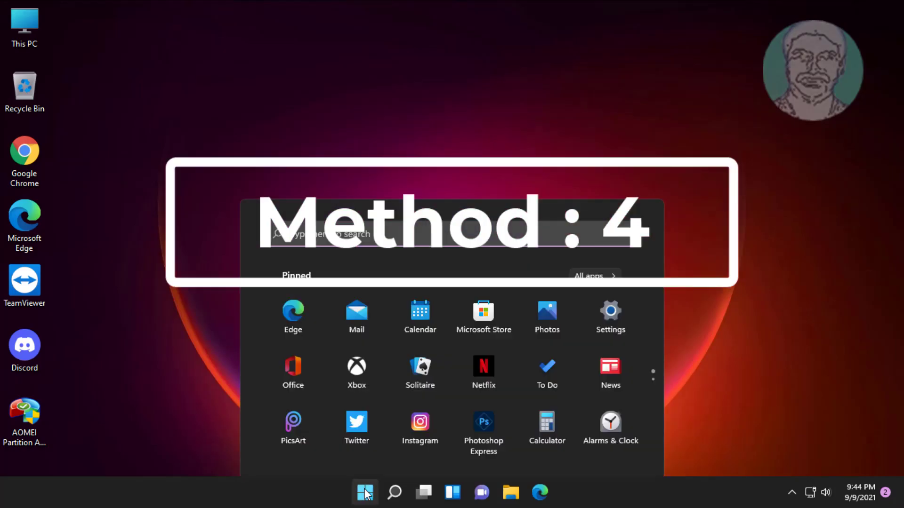
click(598, 145)
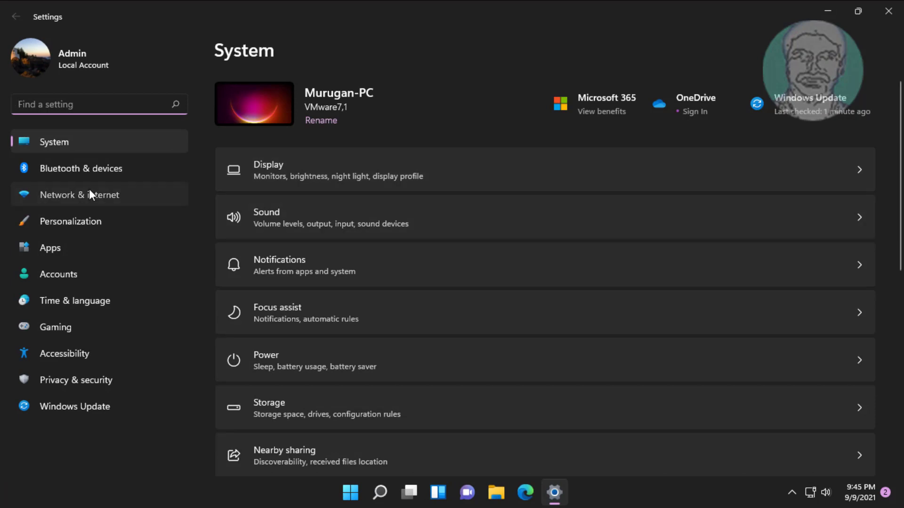
click(90, 190)
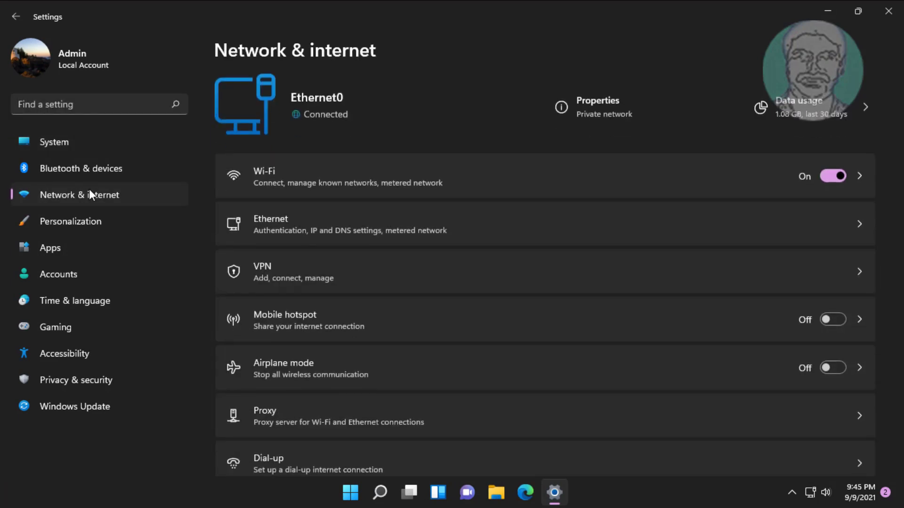
scroll(417, 323, down, 2)
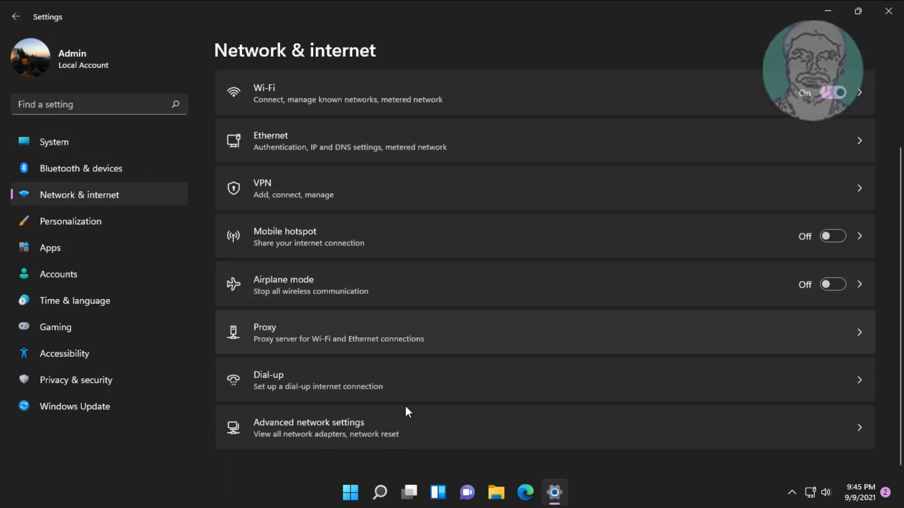
click(312, 418)
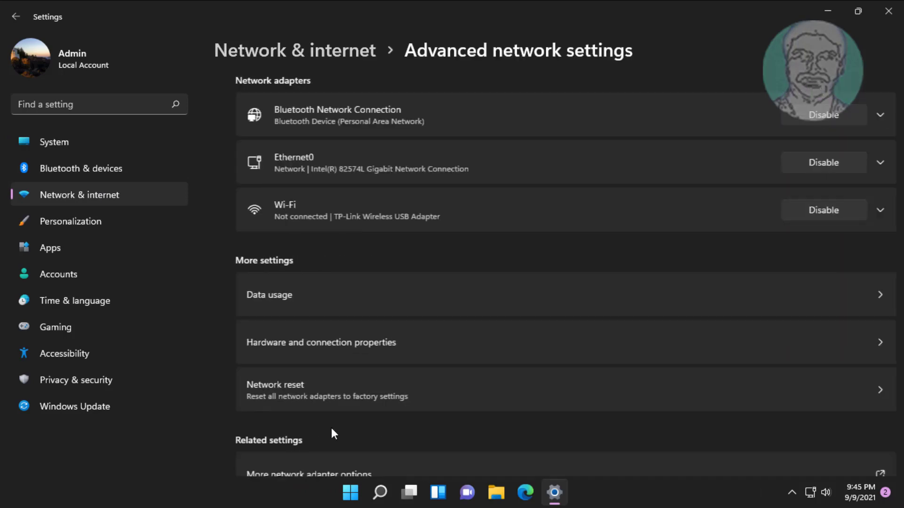
scroll(372, 377, down, 3)
scroll(314, 357, up, 1)
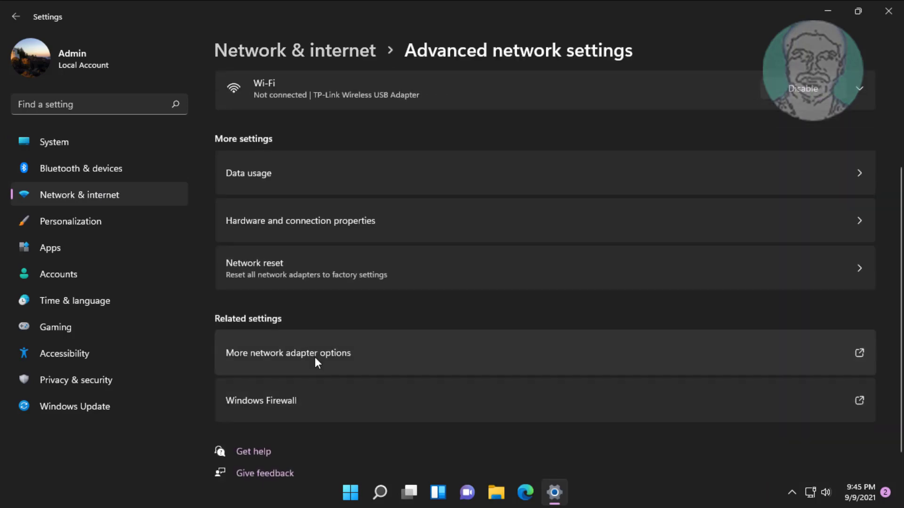
Step: Disable the Wi-Fi adapter in the Network Connections window
click(314, 357)
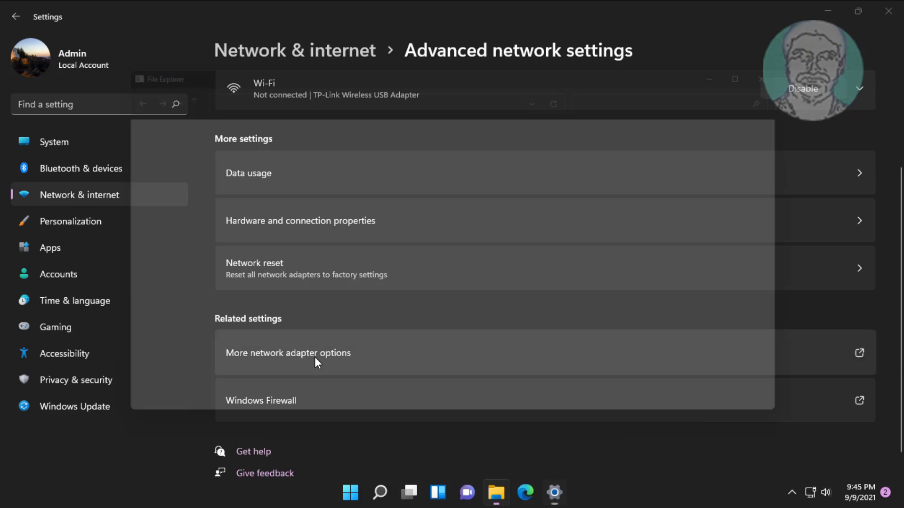
click(516, 142)
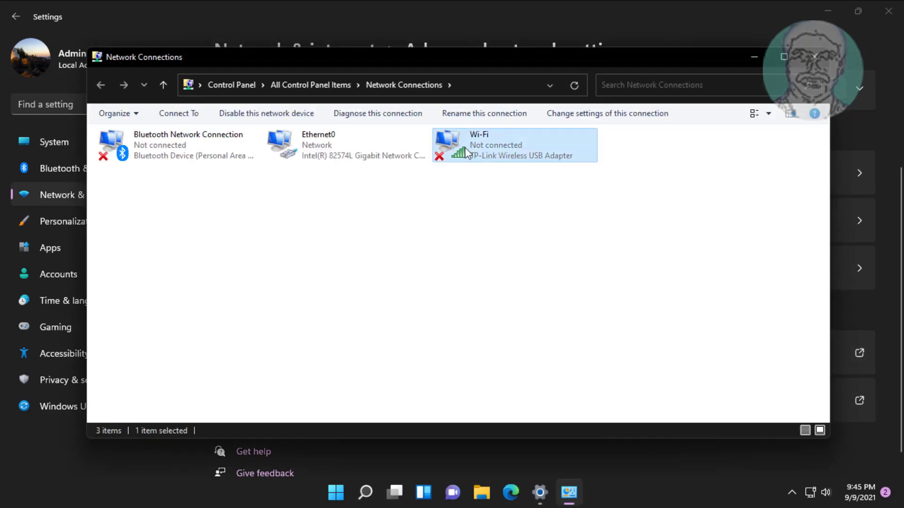
right_click(523, 142)
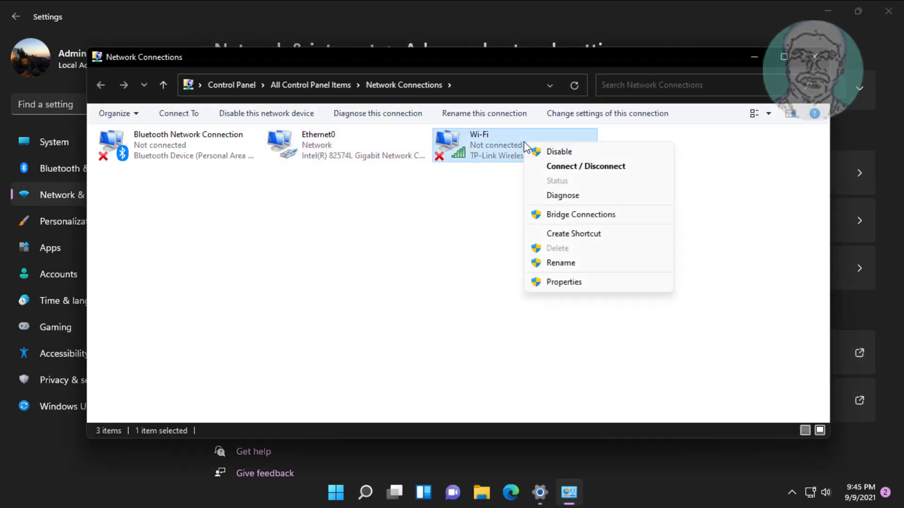
click(560, 152)
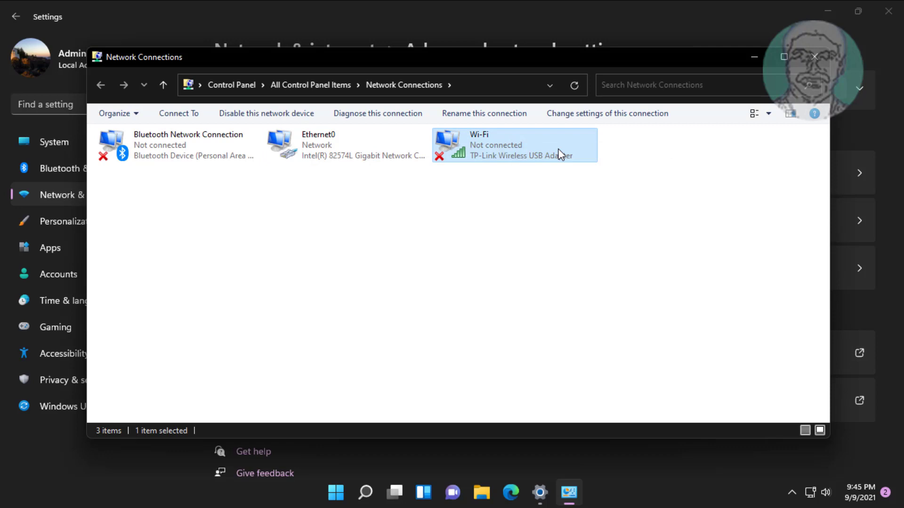
click(560, 255)
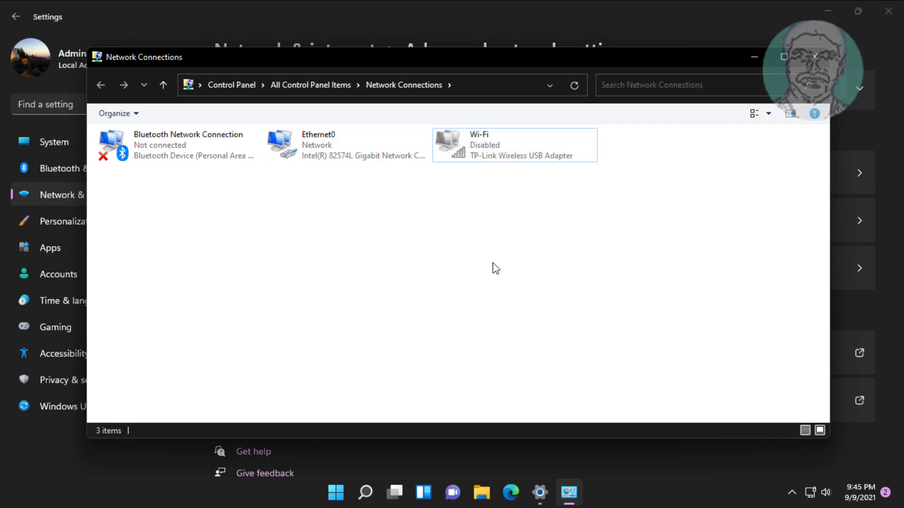
Step: Re-enable the Wi-Fi adapter and close the Network Connections window
click(533, 155)
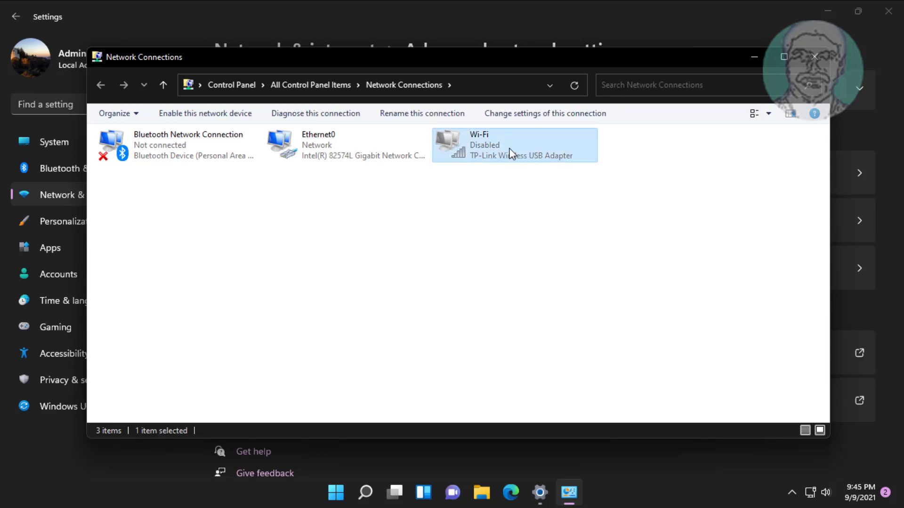
right_click(511, 153)
click(536, 158)
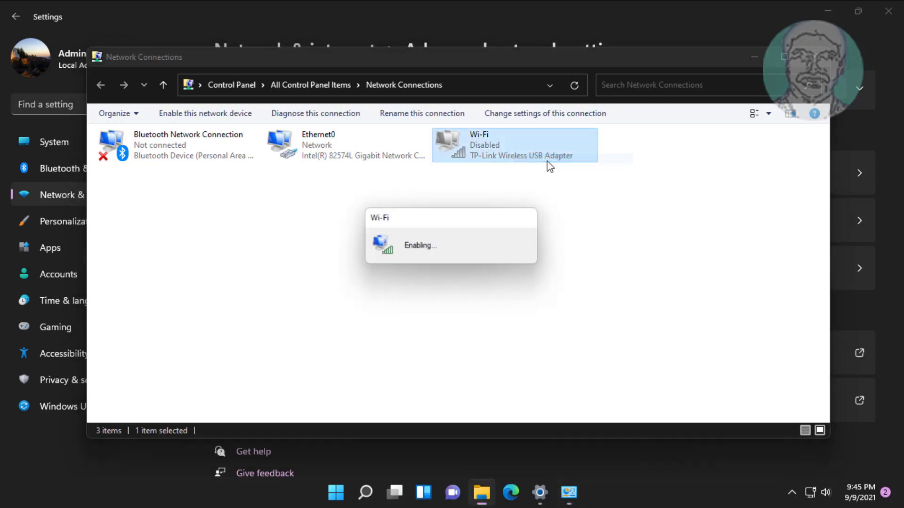
click(549, 317)
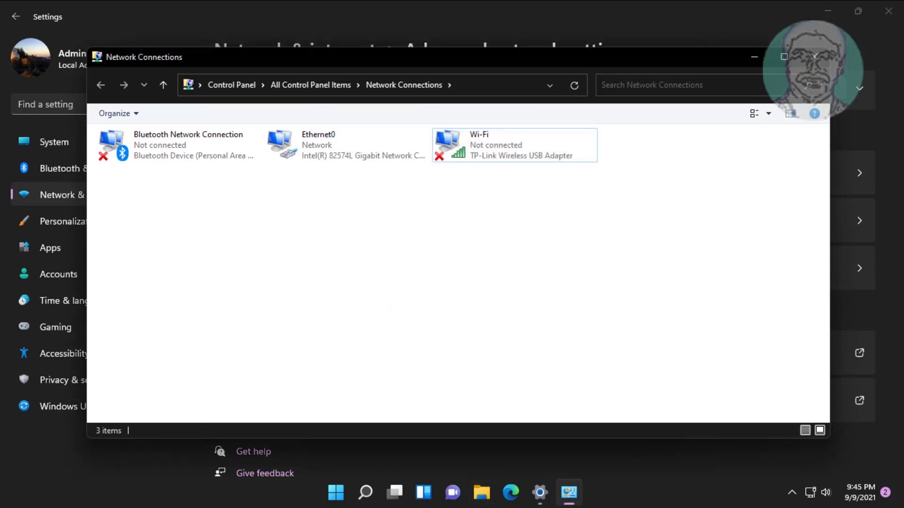
click(814, 57)
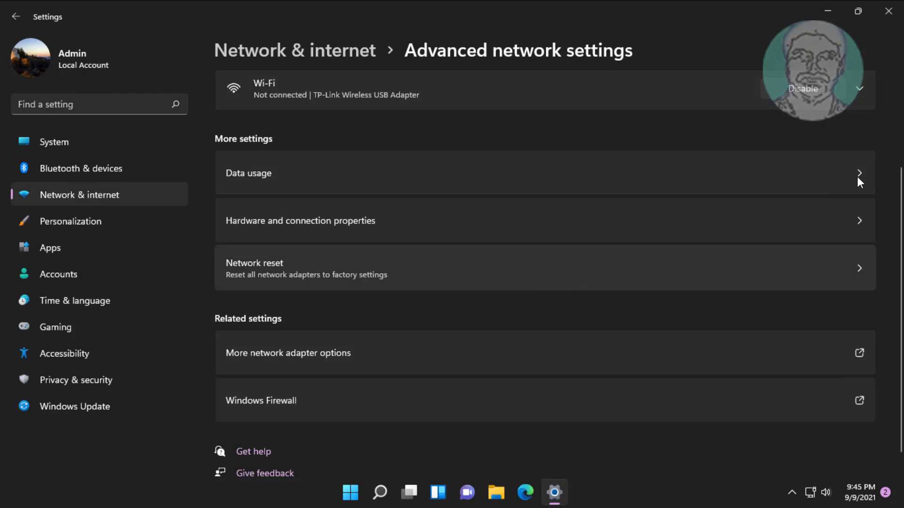
Step: Close Settings and launch Command Prompt as administrator from a 'cmd' search
click(888, 11)
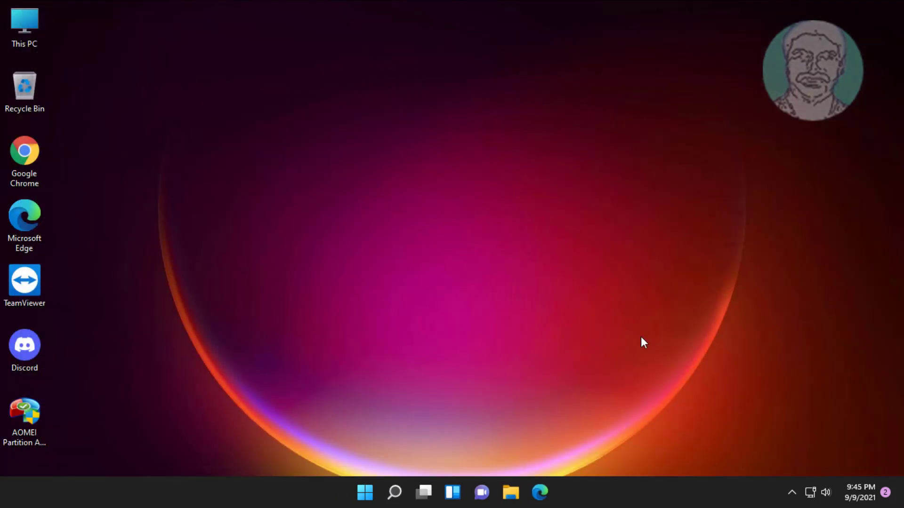
click(400, 489)
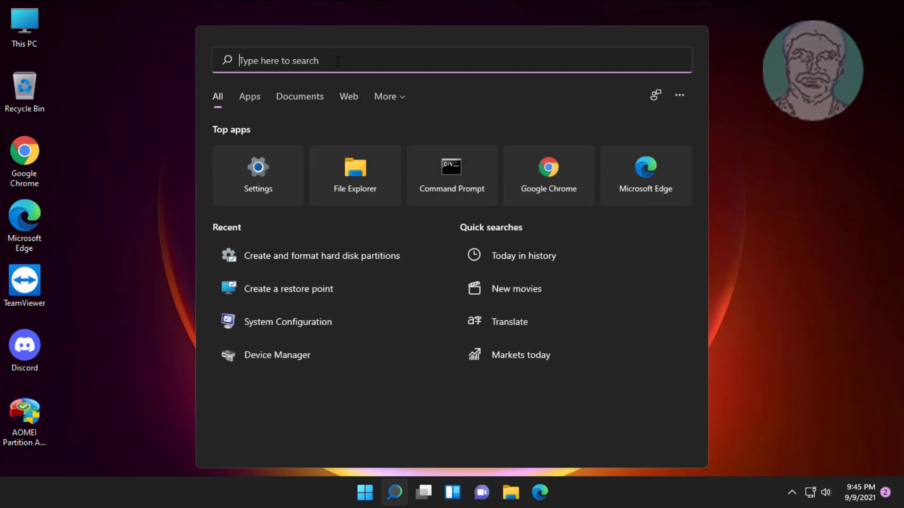
text(cmd)
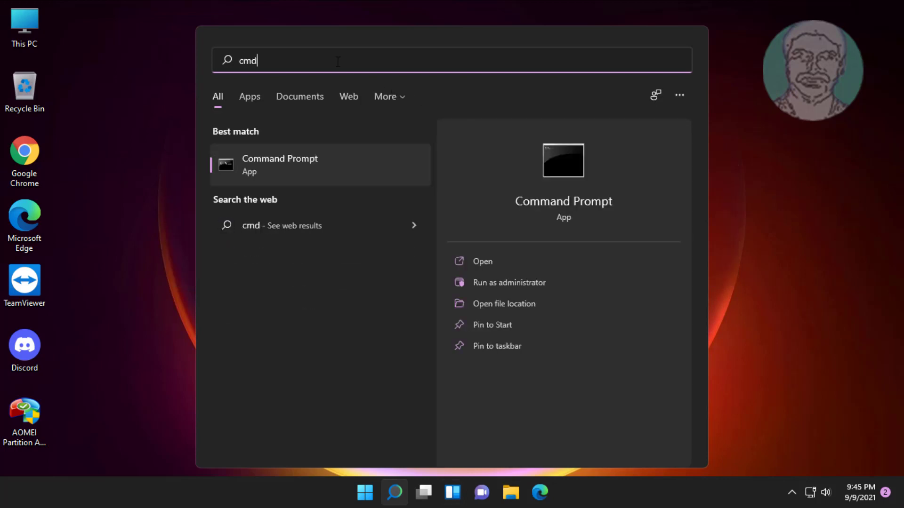
right_click(258, 160)
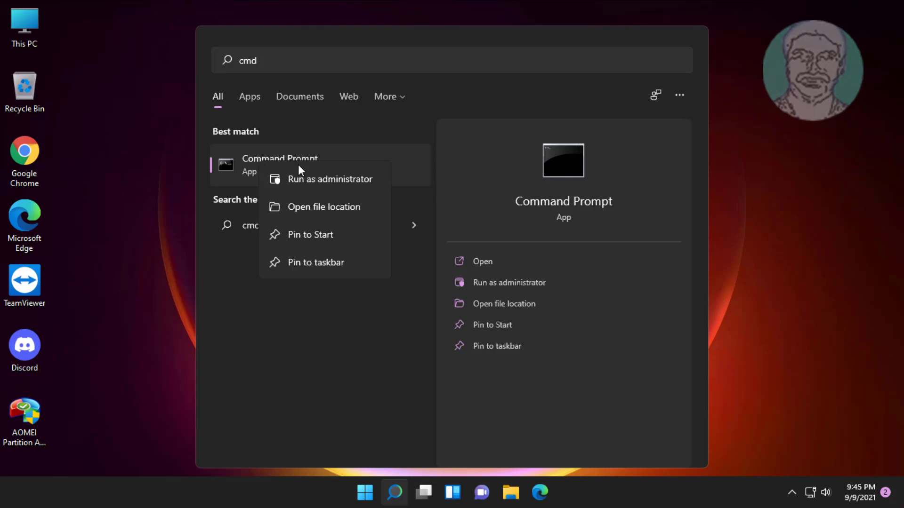
click(301, 180)
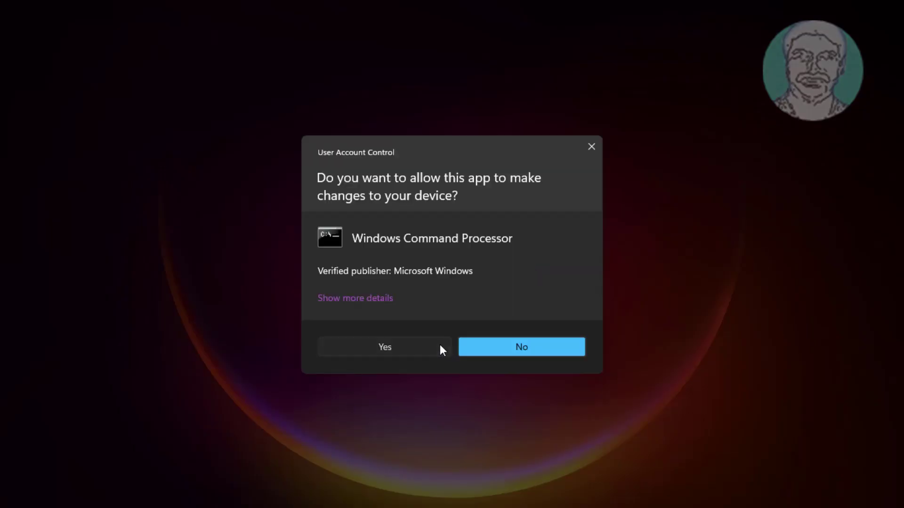
click(439, 344)
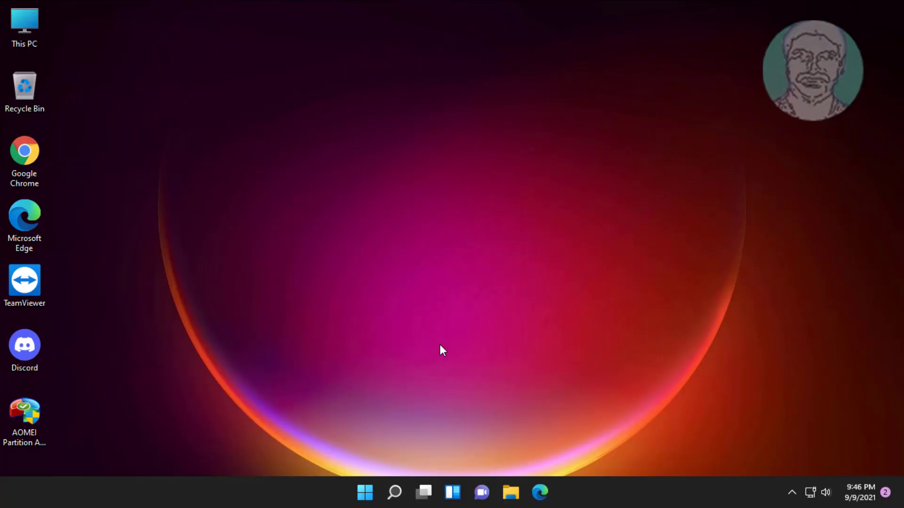
Step: Run netsh winsock reset, netsh int ip reset and ipconfig /flushdns
text(ne)
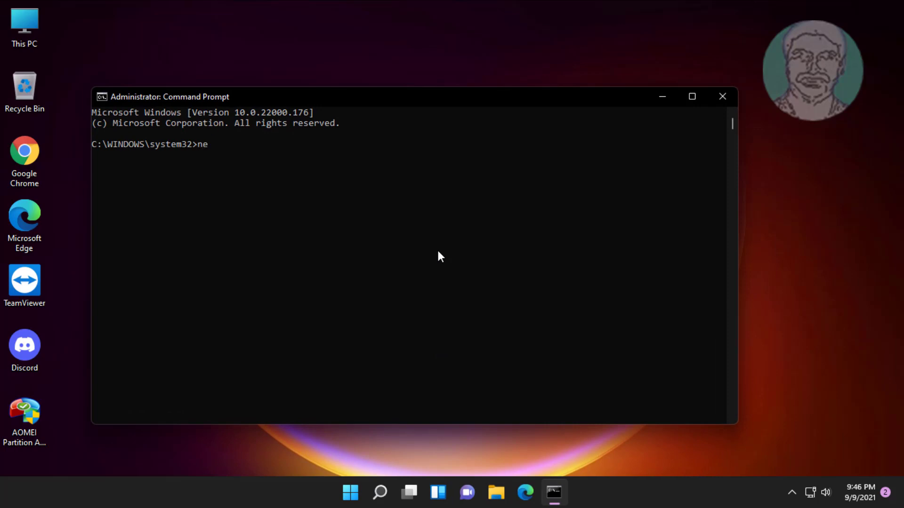
text(tsh winsock reset)
key(Return)
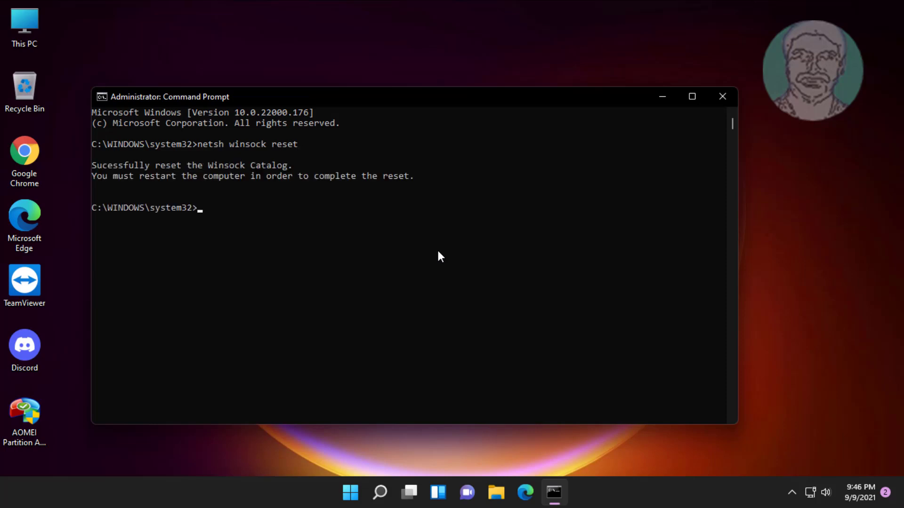
text(netsh int ip reset)
key(Return)
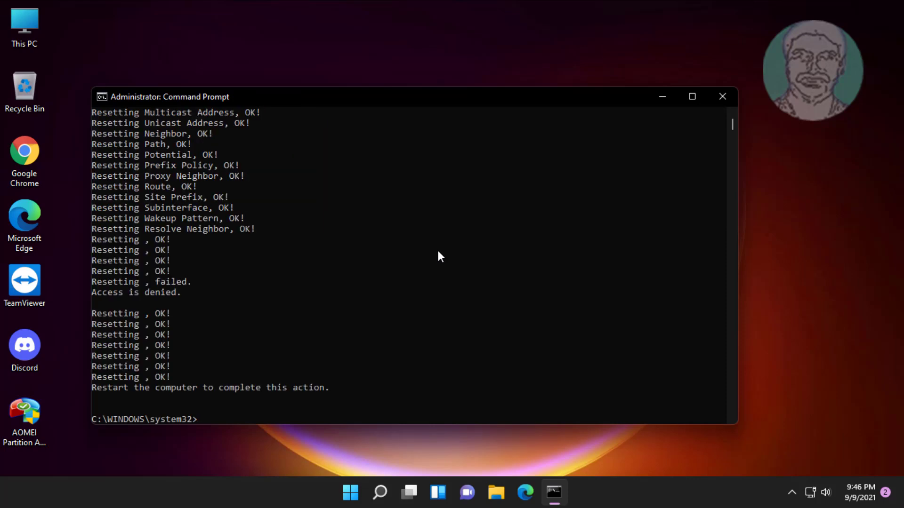
text(ipconig /flushdns)
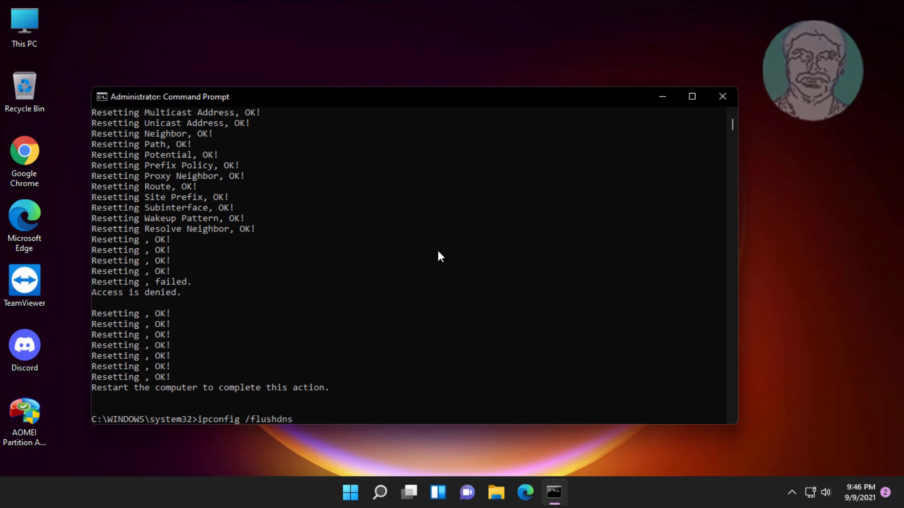
key(Return)
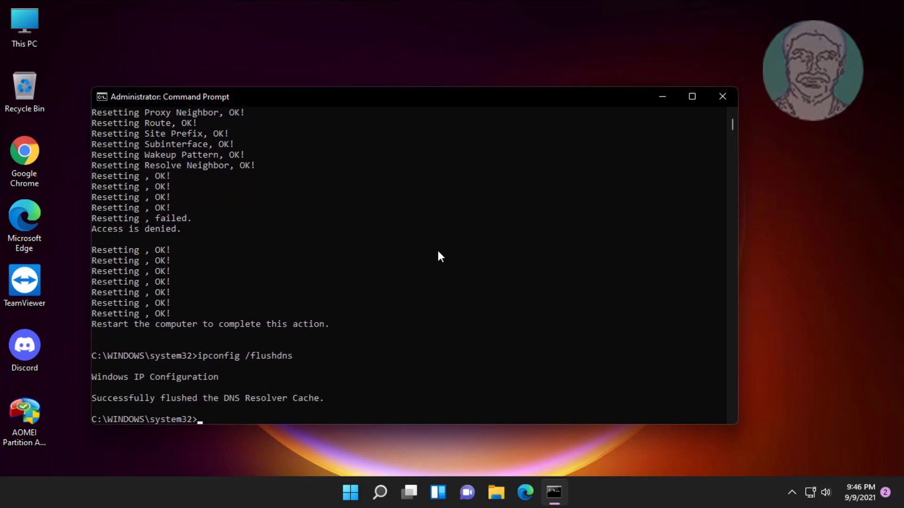
Step: Exit Command Prompt and restart the PC from the Start menu power options
text(exit)
key(Return)
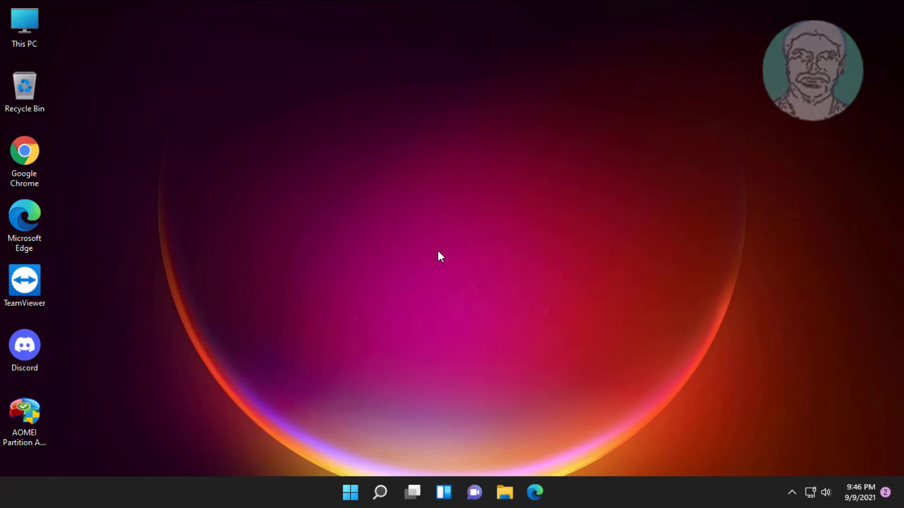
click(369, 484)
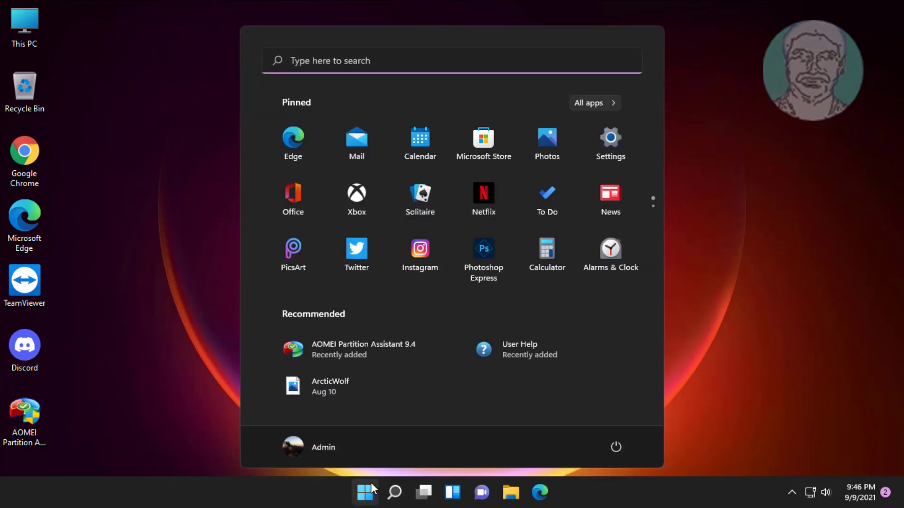
click(620, 444)
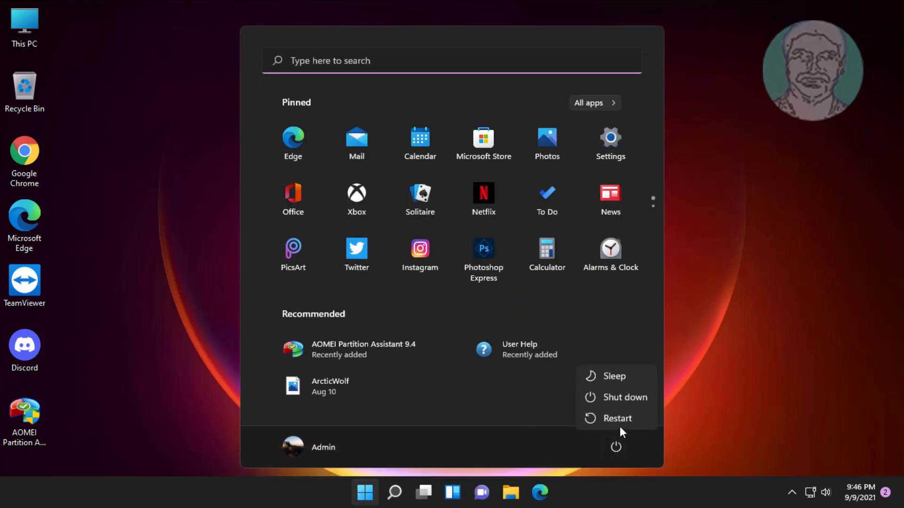
click(620, 421)
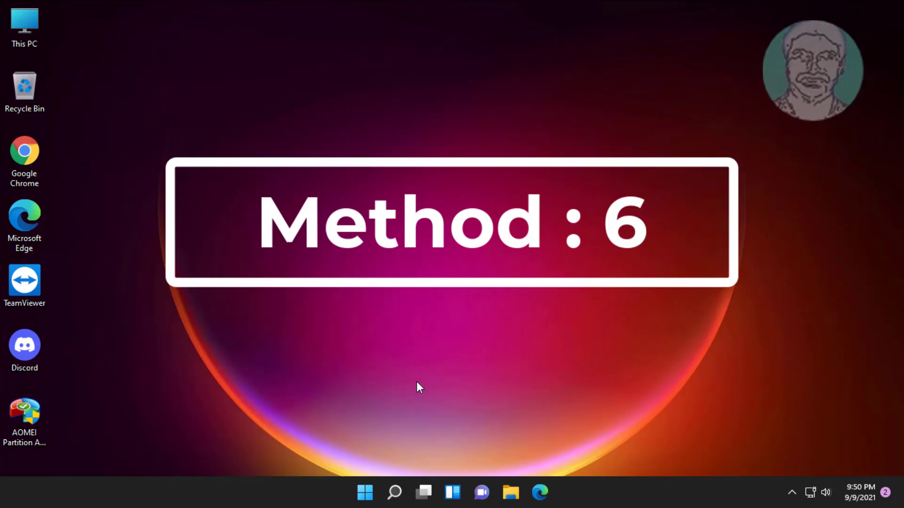
Step: Run the Network Adapter troubleshooter from Settings > System > Troubleshoot > Other troubleshooters
click(365, 502)
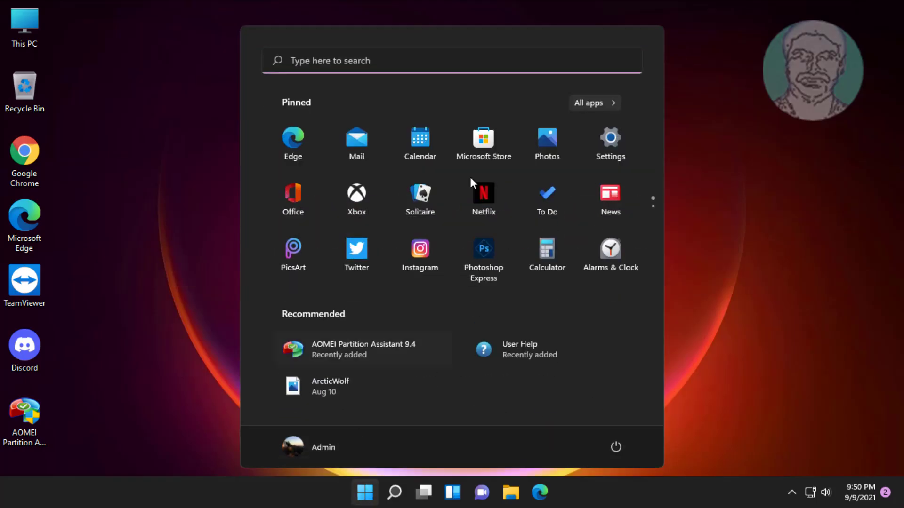
click(620, 139)
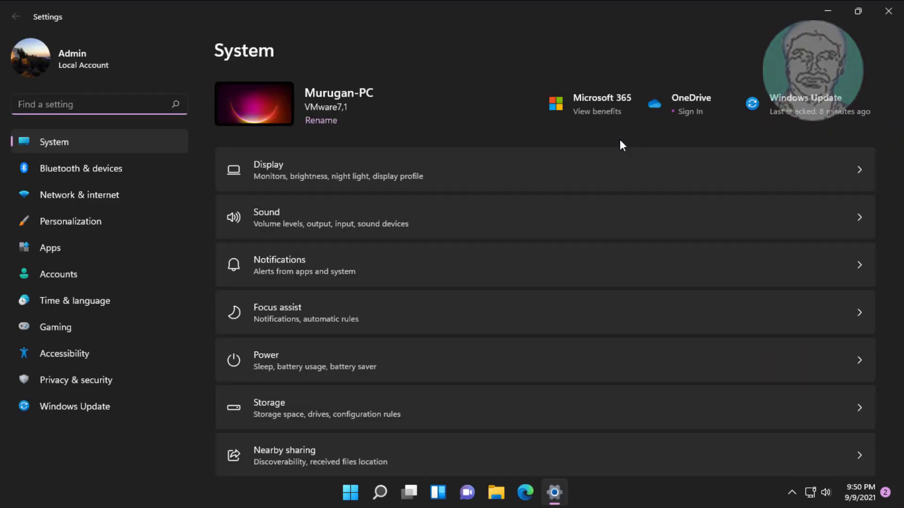
scroll(397, 422, down, 5)
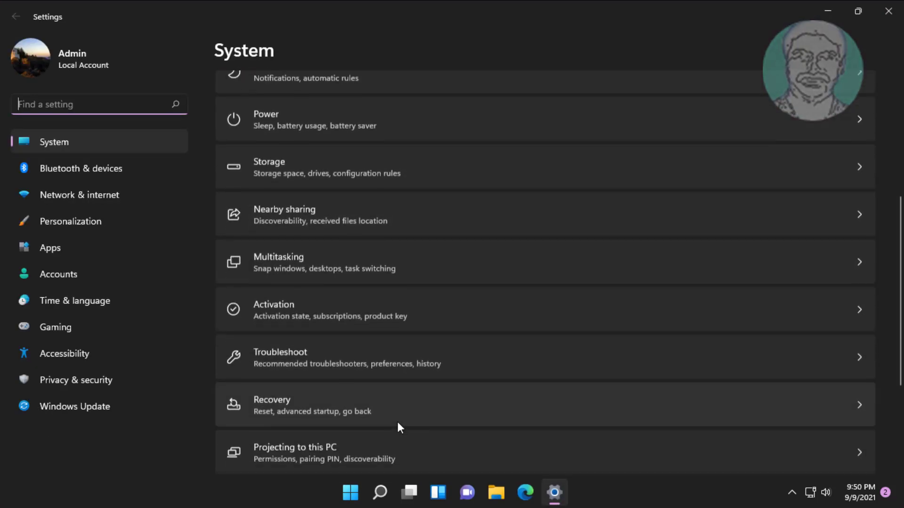
click(351, 360)
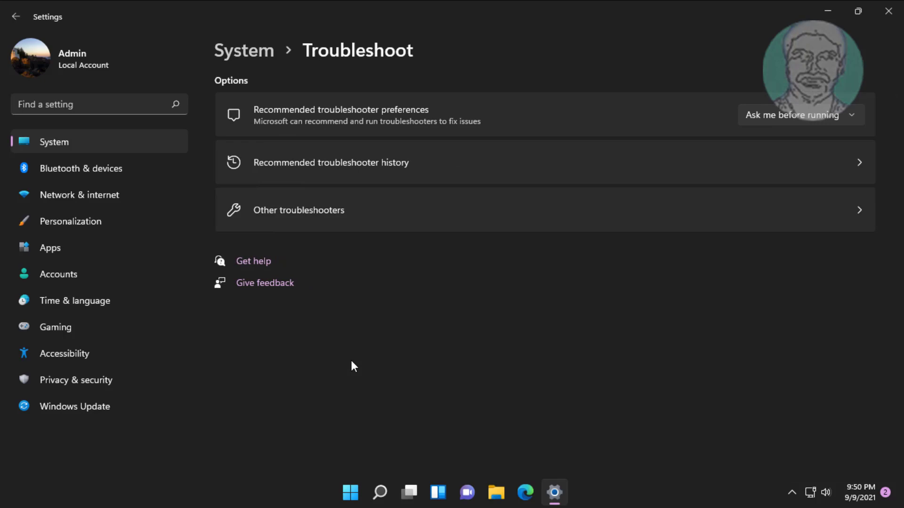
click(336, 215)
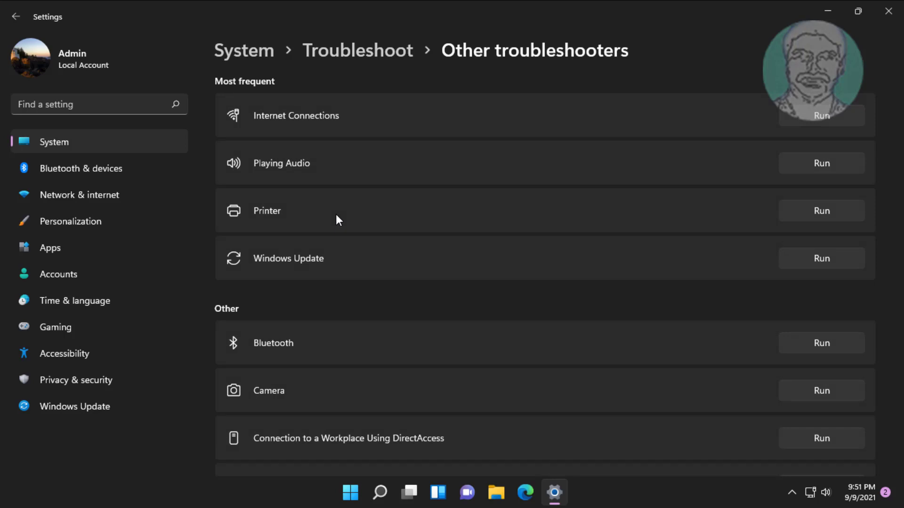
scroll(362, 305, down, 4)
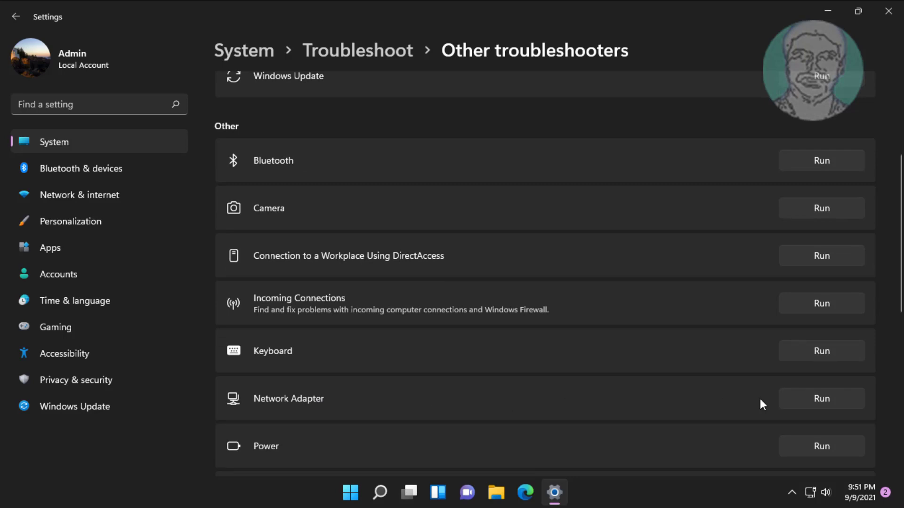
click(843, 398)
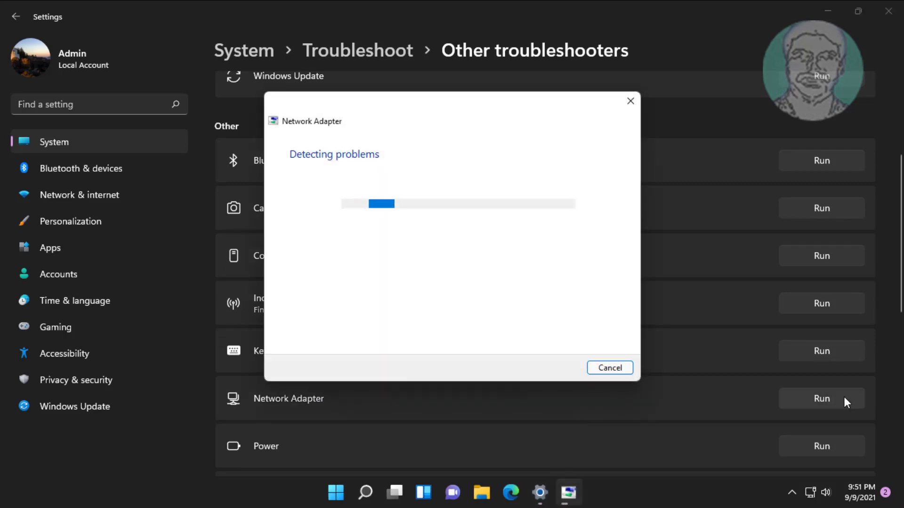
Step: Diagnose all network adapters, pick the incoming connections problem, then close the troubleshooter
click(884, 7)
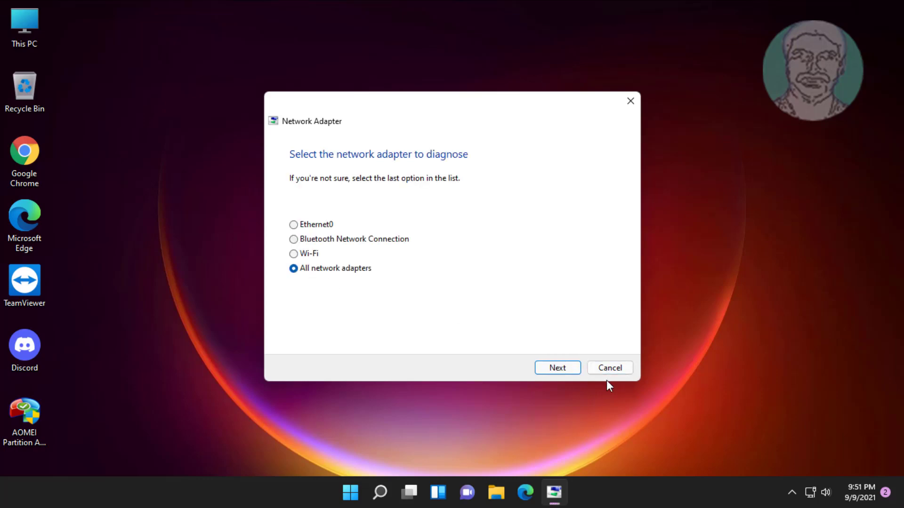
click(575, 368)
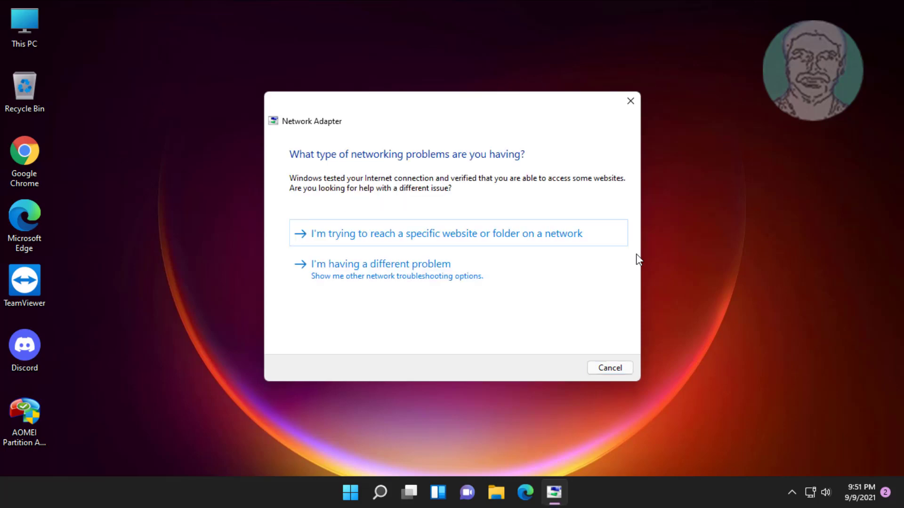
click(380, 264)
click(428, 230)
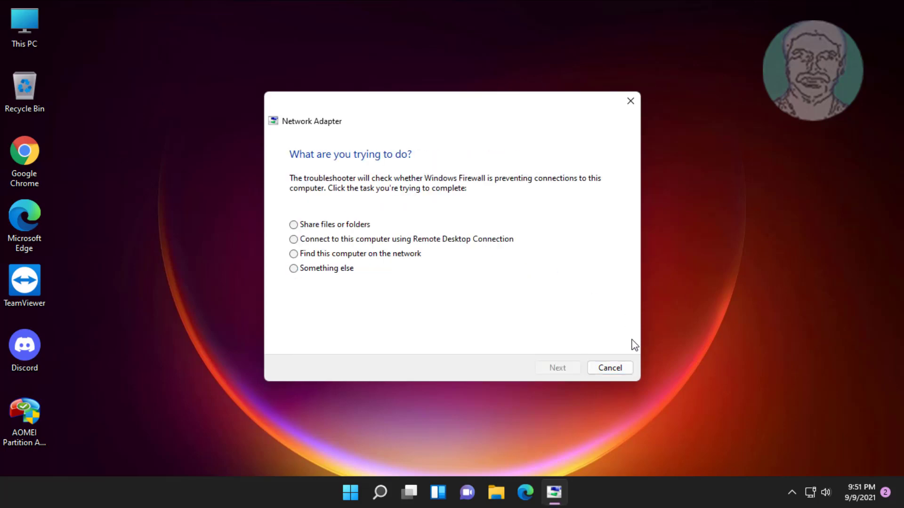
click(606, 368)
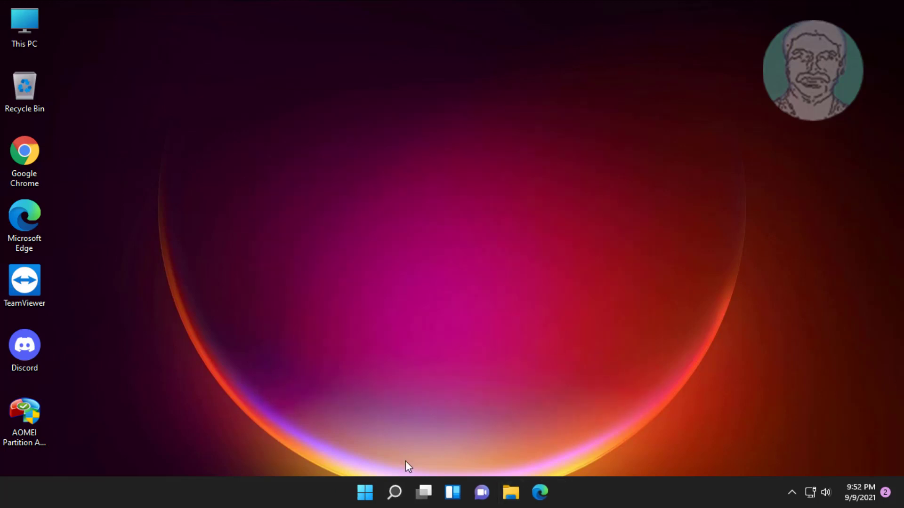
Step: Search for 'device manager' and open Device Manager from the results
click(394, 492)
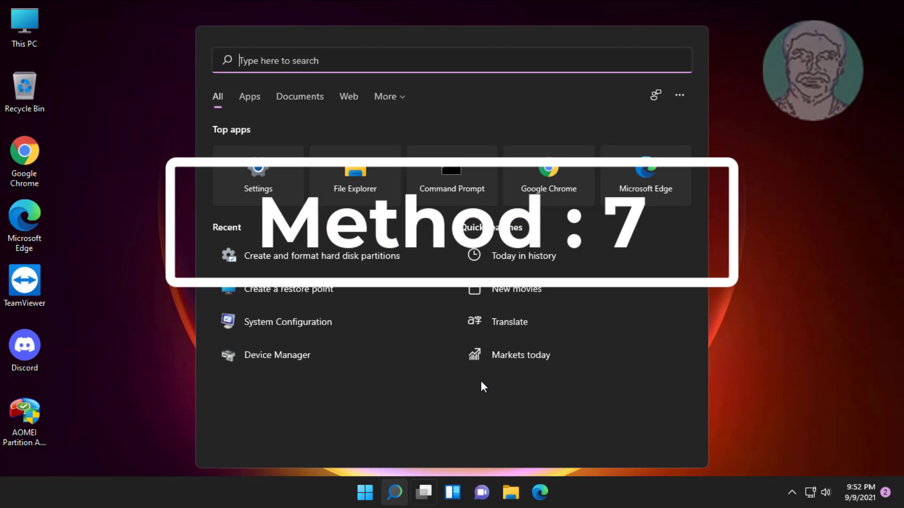
text(dev)
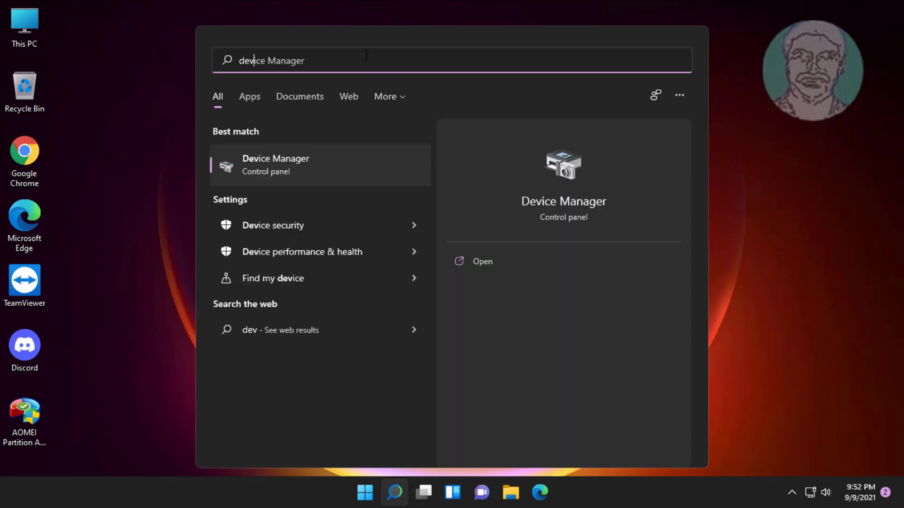
text(ice man)
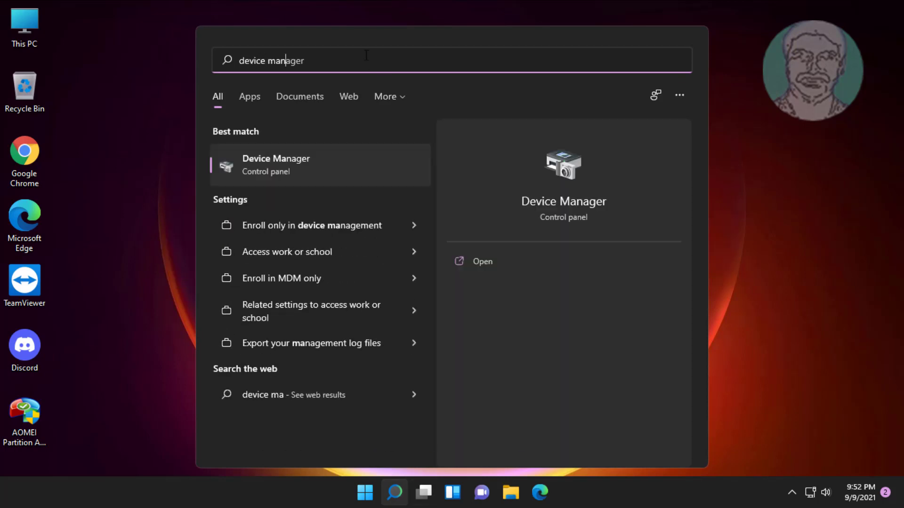
text(ager)
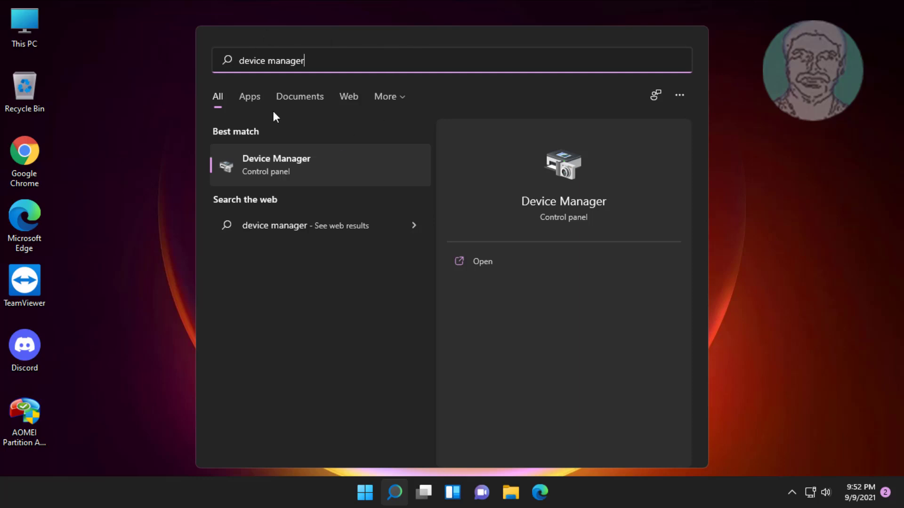
click(274, 175)
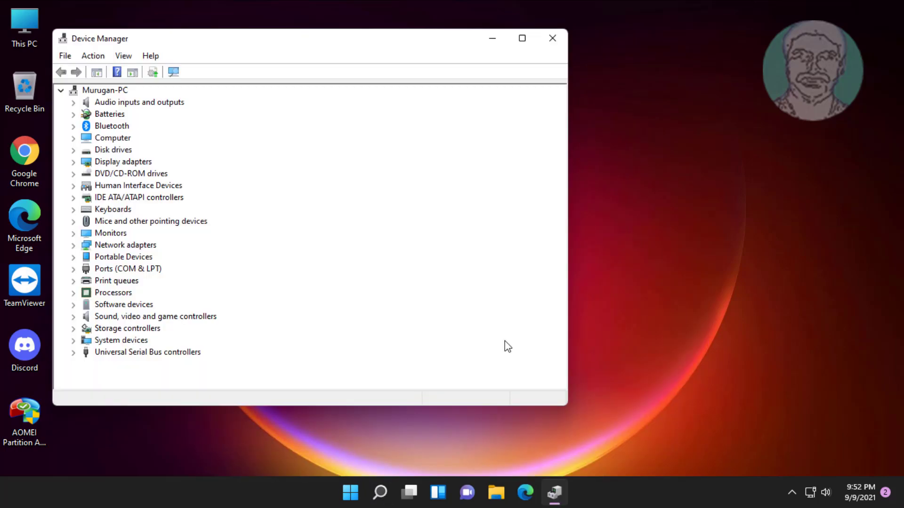
Step: Automatically search for a newer TP-Link Wireless USB Adapter driver, then look for drivers on Windows Update
click(113, 245)
click(73, 246)
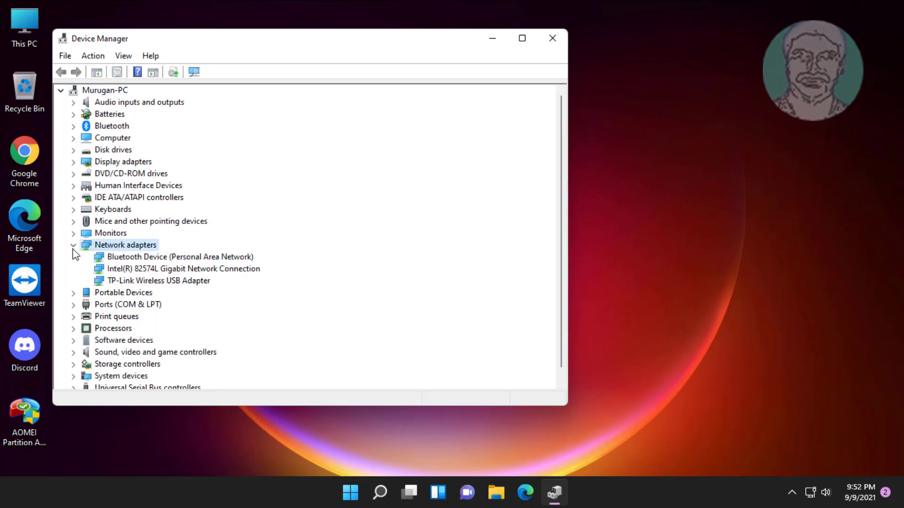
click(205, 282)
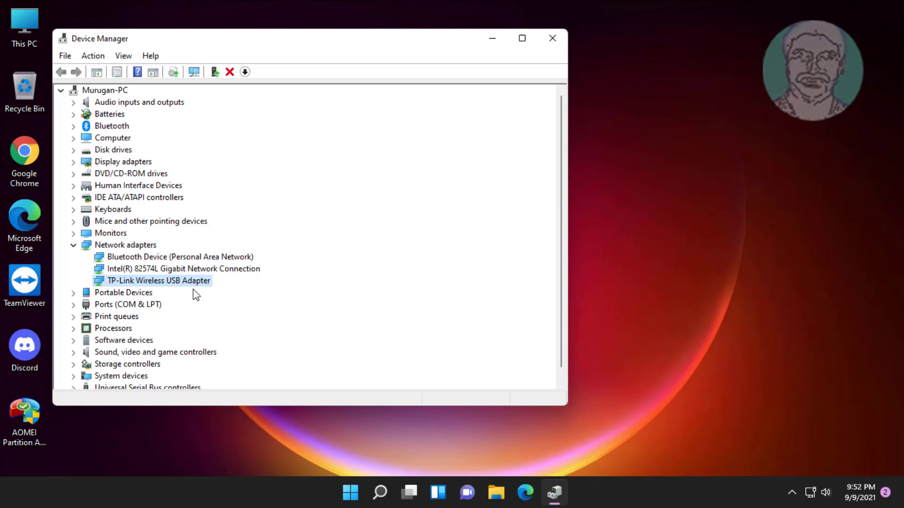
right_click(188, 282)
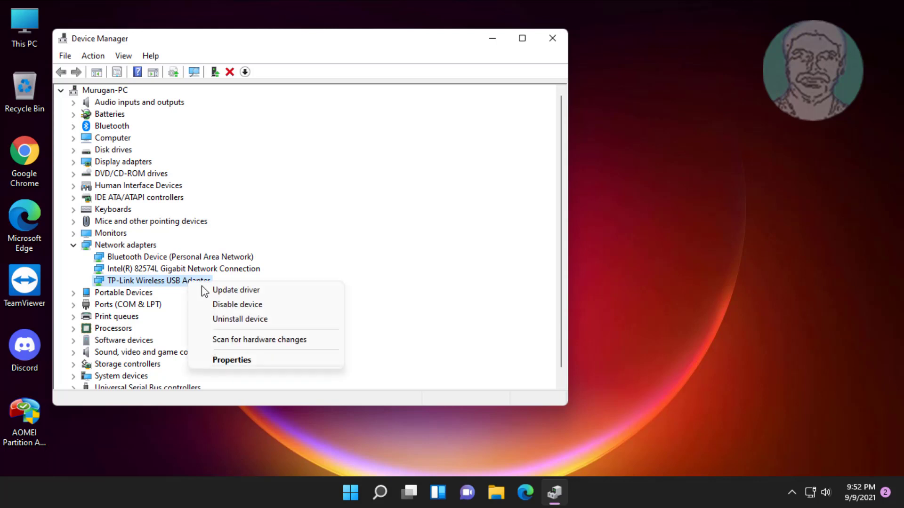
click(226, 290)
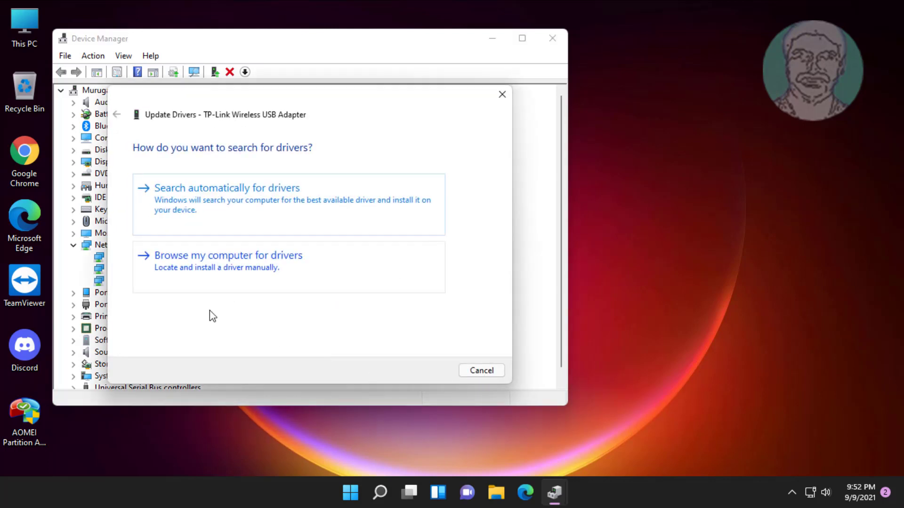
click(278, 197)
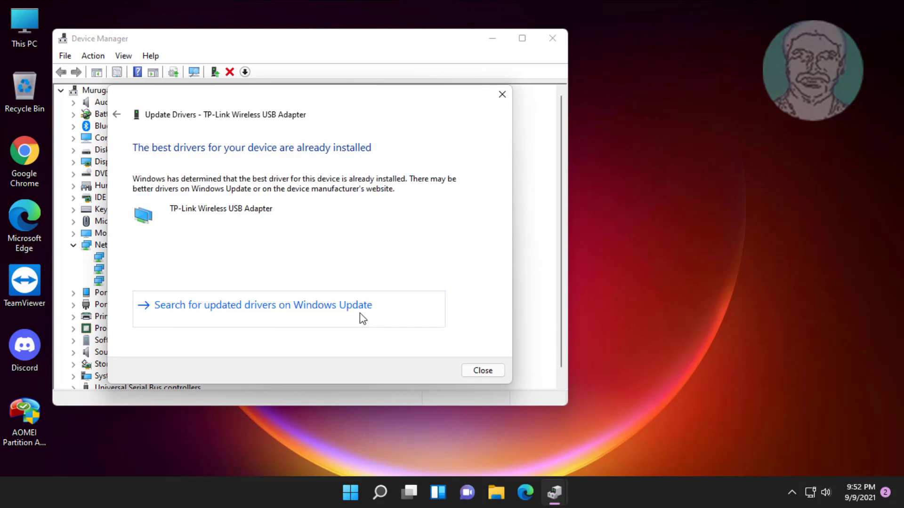
click(301, 311)
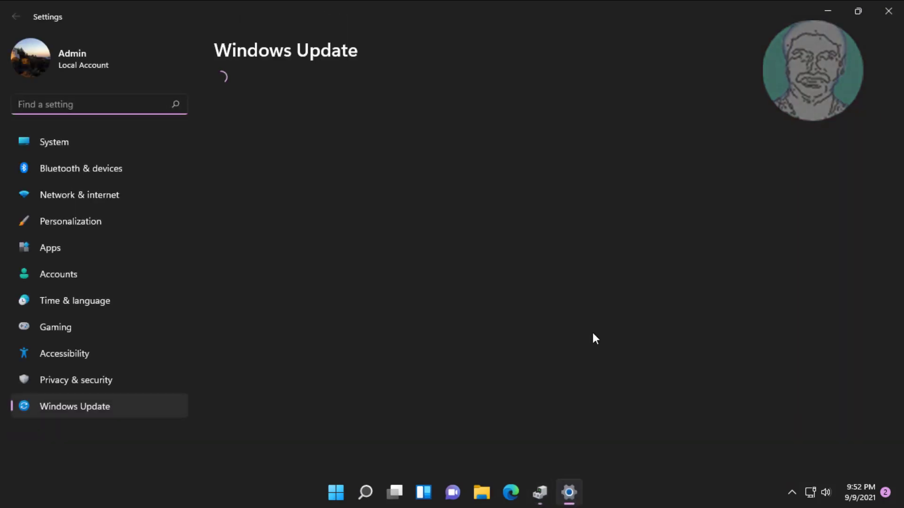
Step: Check Windows Update for new updates, then close Settings
click(843, 114)
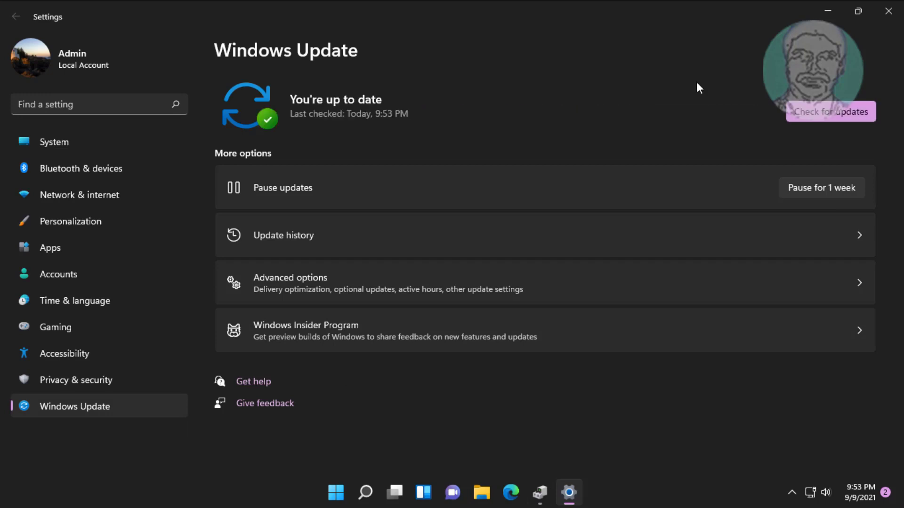
click(888, 11)
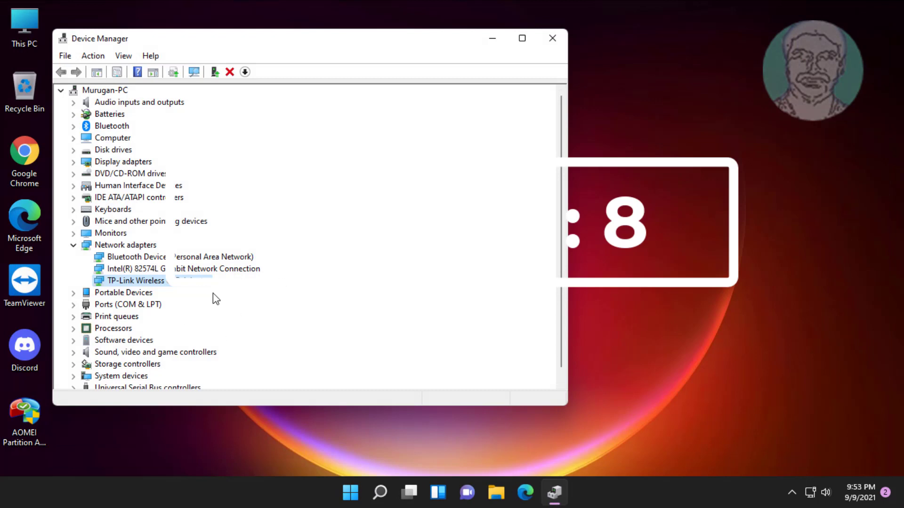
Step: Reinstall the TP-Link Wireless USB Adapter driver picked from the computer's compatible drivers list
right_click(200, 284)
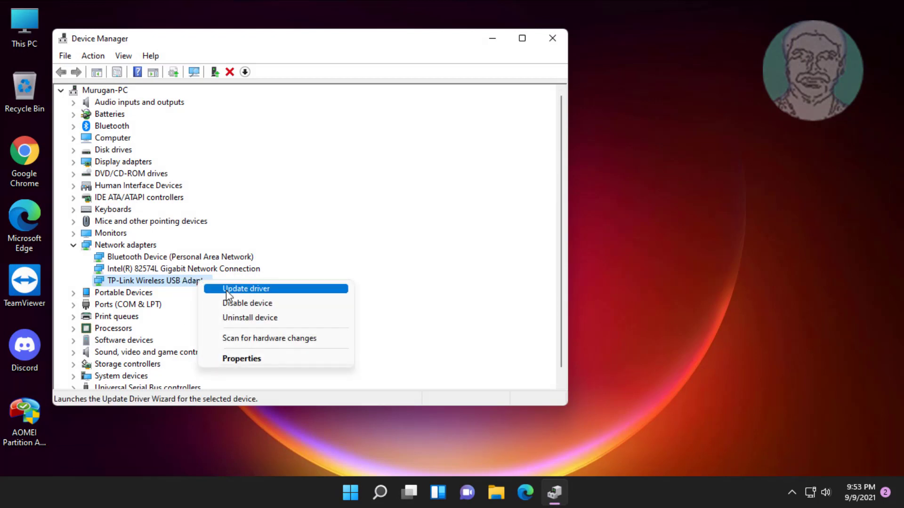
click(226, 290)
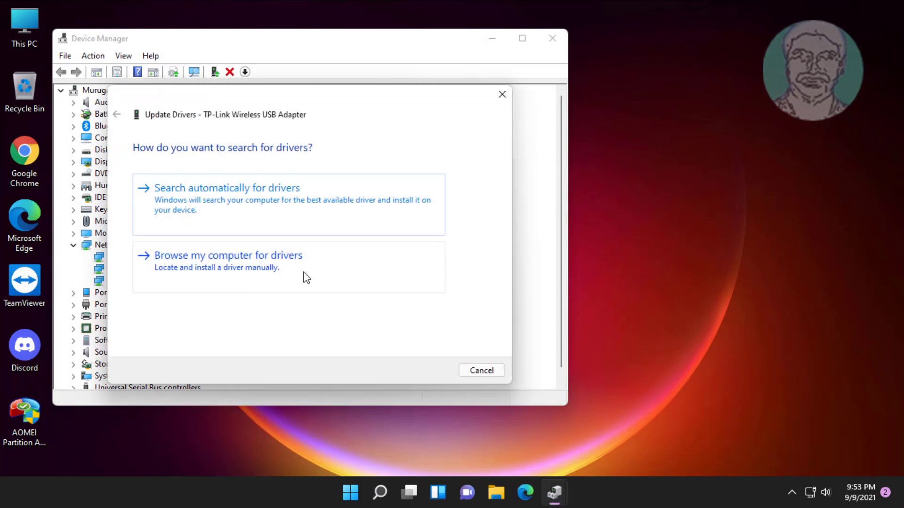
click(319, 265)
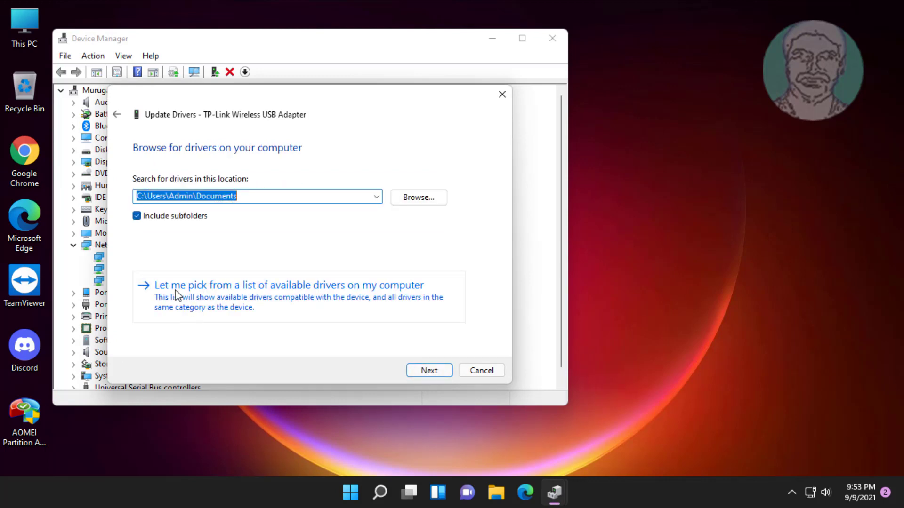
click(239, 294)
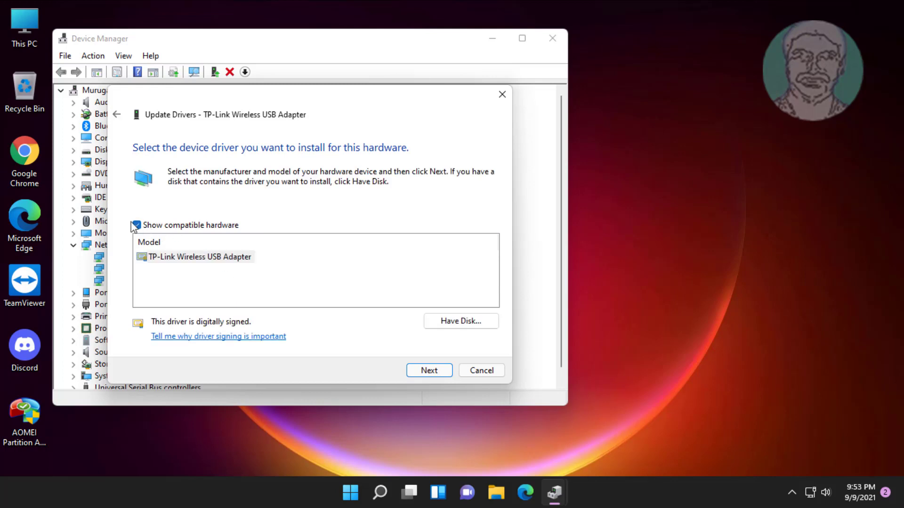
click(137, 225)
click(137, 226)
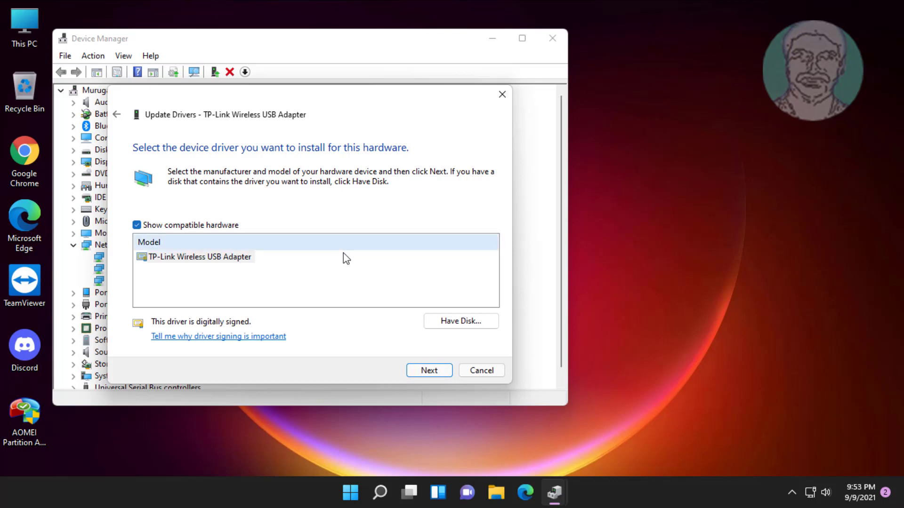
click(198, 258)
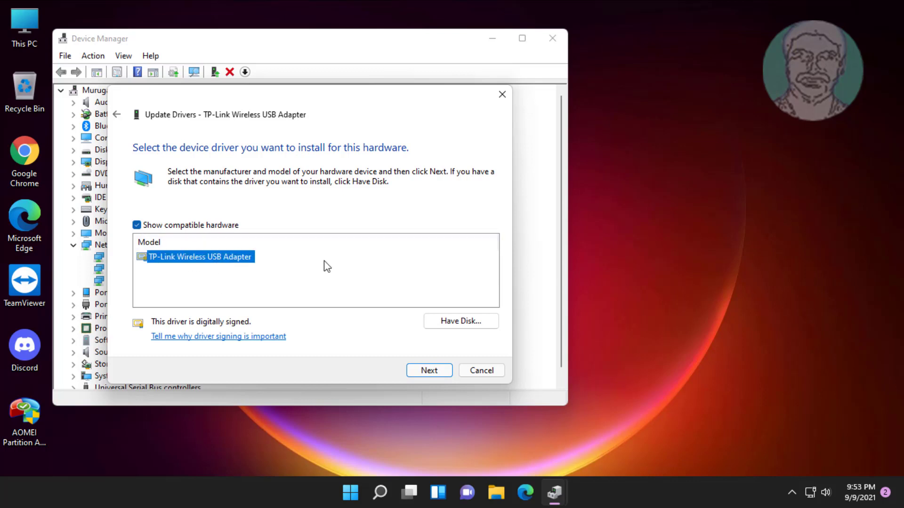
click(429, 371)
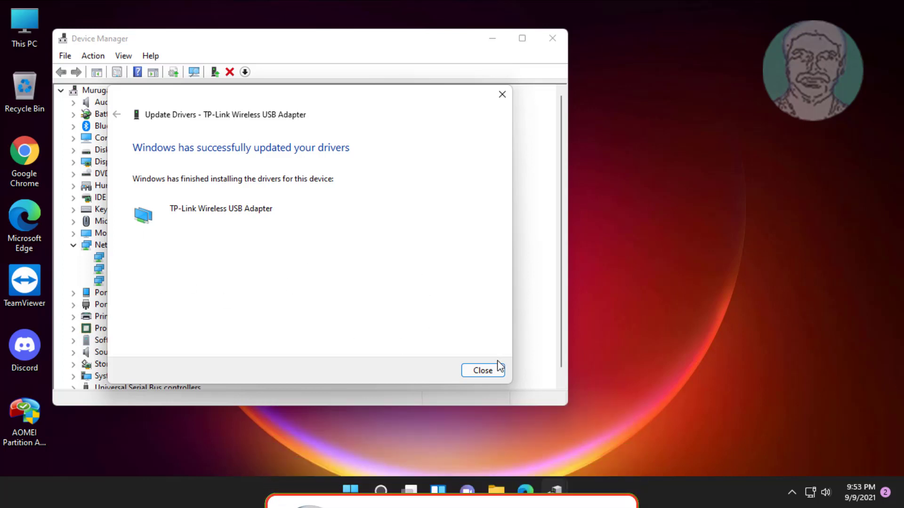
click(483, 371)
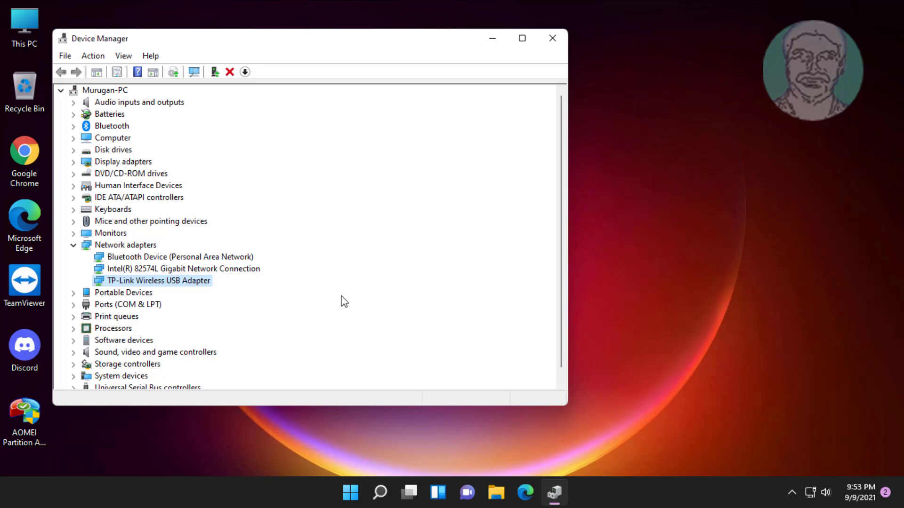
Step: Uninstall the TP-Link Wireless USB Adapter device, then close Device Manager
right_click(188, 285)
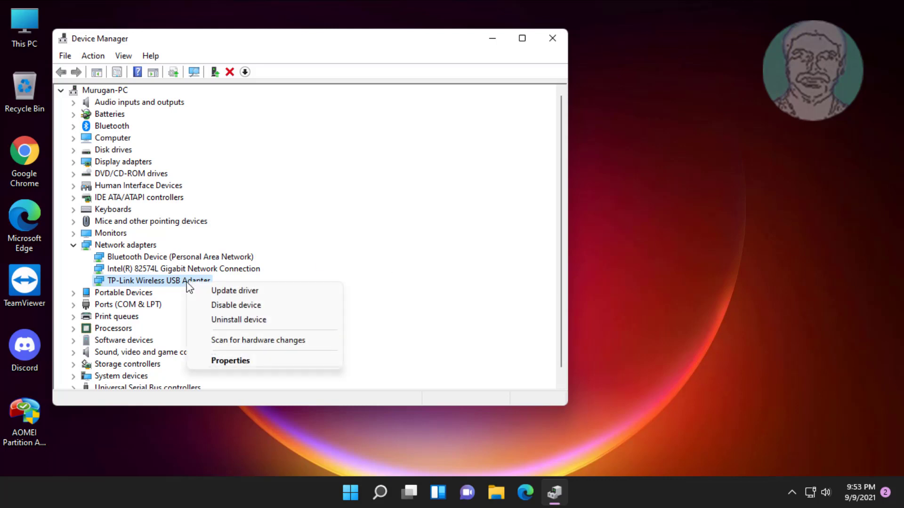
click(251, 321)
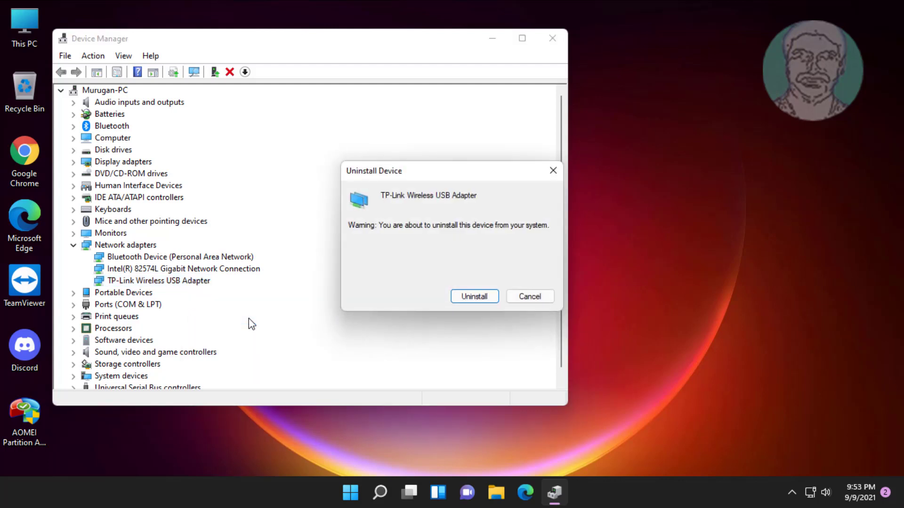
click(474, 297)
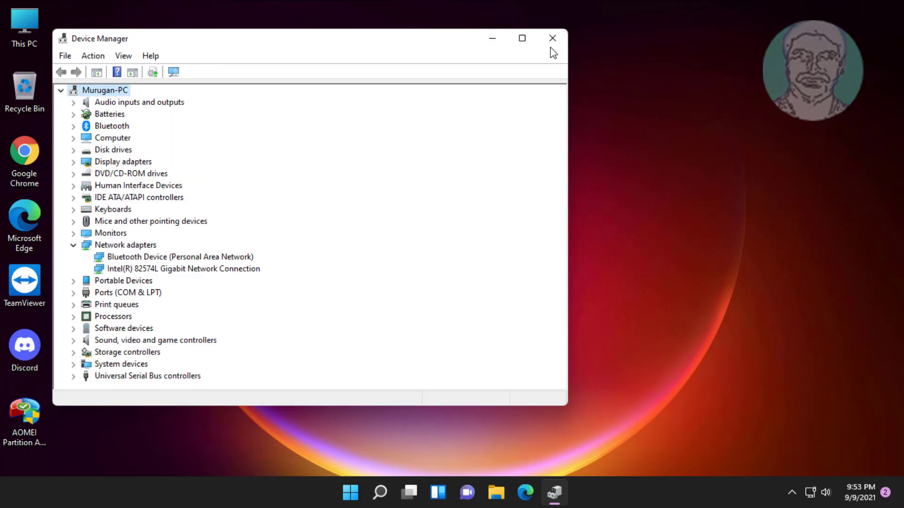
click(552, 40)
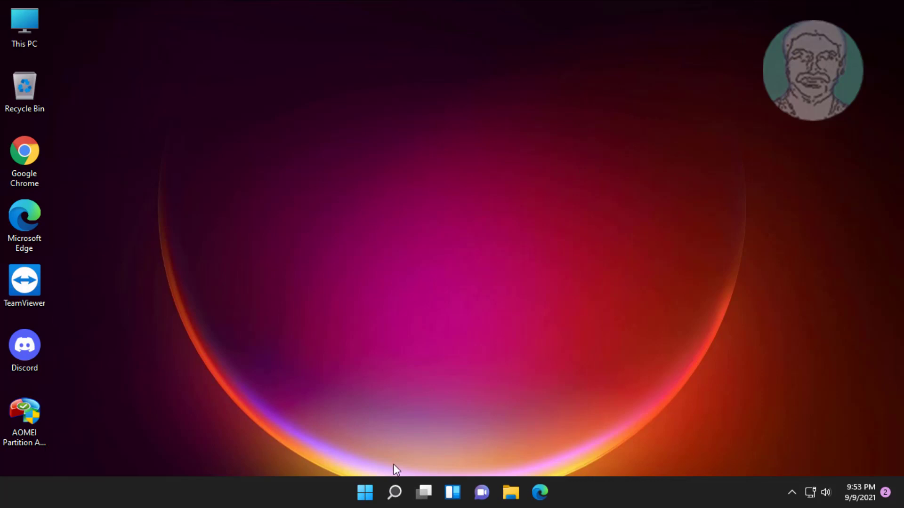
Step: Restart the computer using the Start menu's power options
click(354, 499)
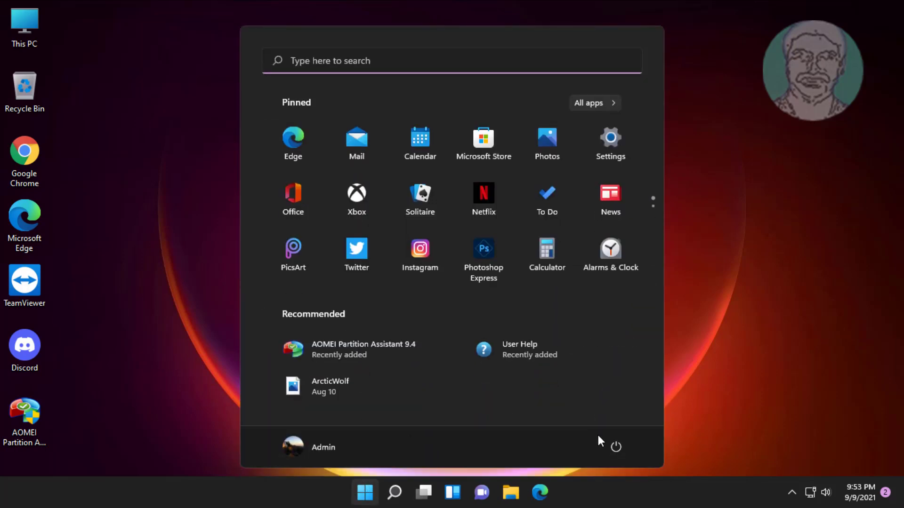
click(615, 444)
click(628, 413)
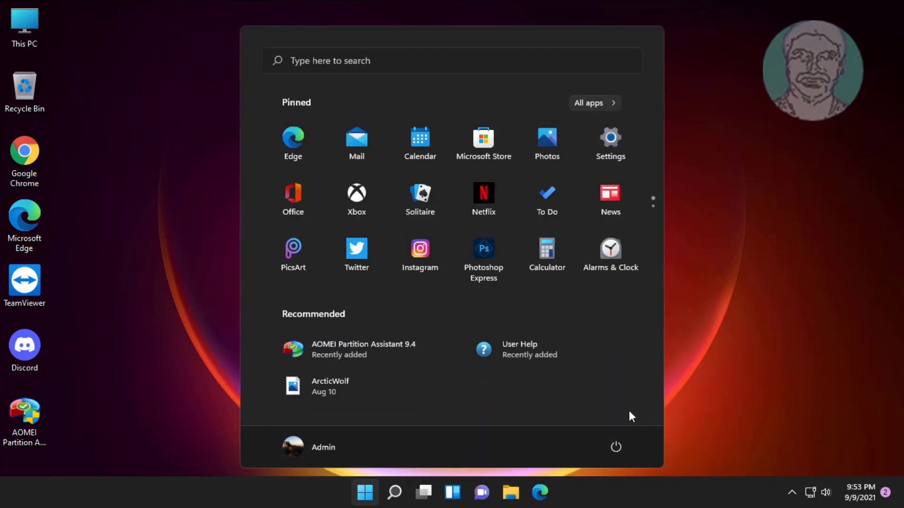